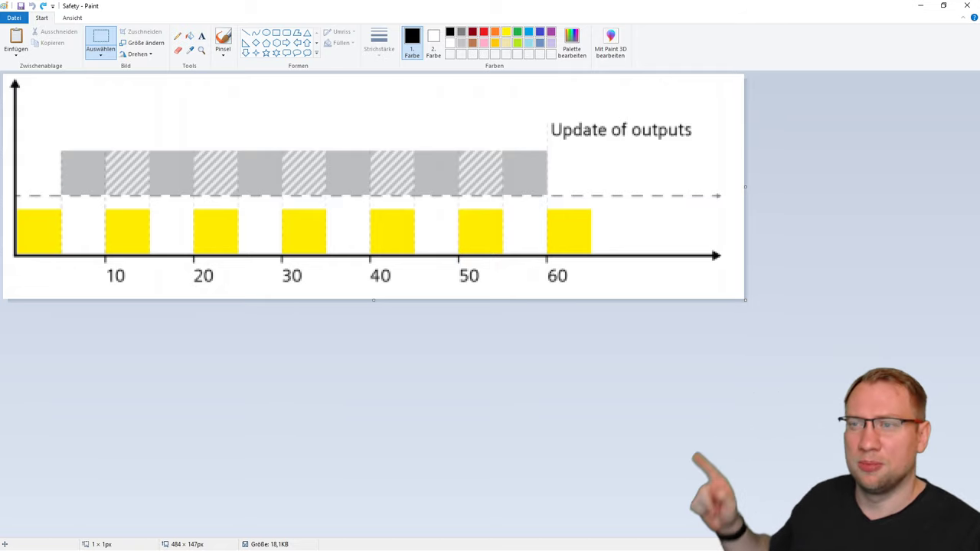
Draw a rectangle selection around the yellow output pulses and time axis, leaving out the grey cycle bars.
left_click_drag(15, 202, 608, 259)
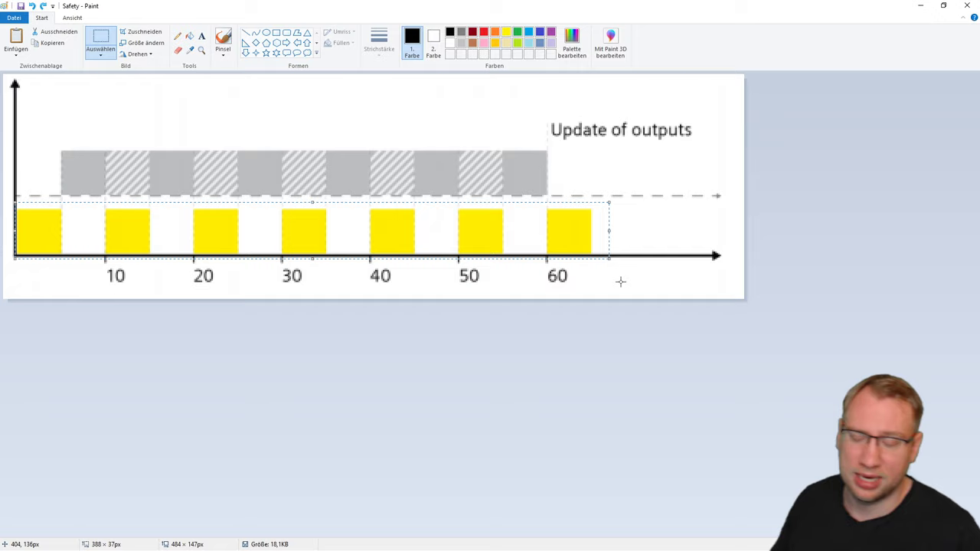
left_click(621, 282)
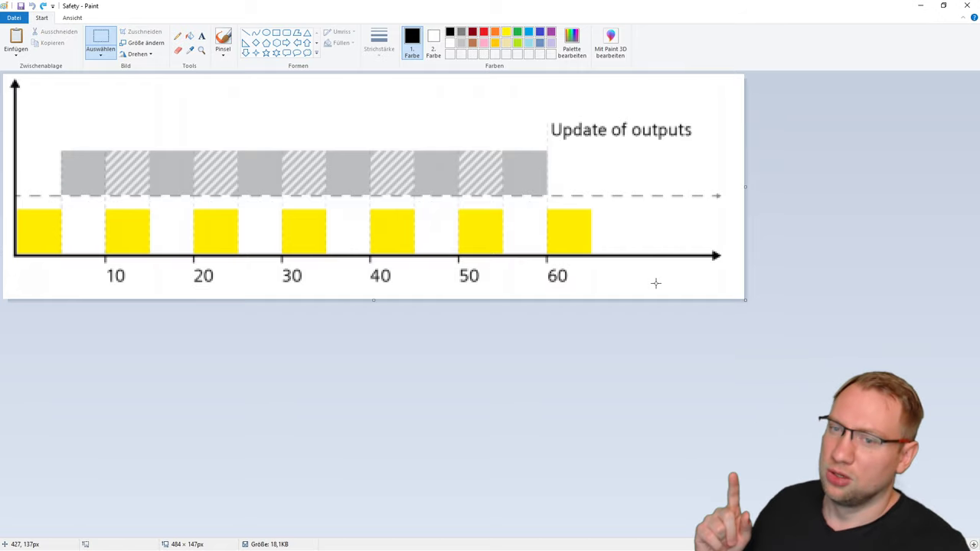
left_click_drag(47, 143, 558, 198)
left_click(565, 208)
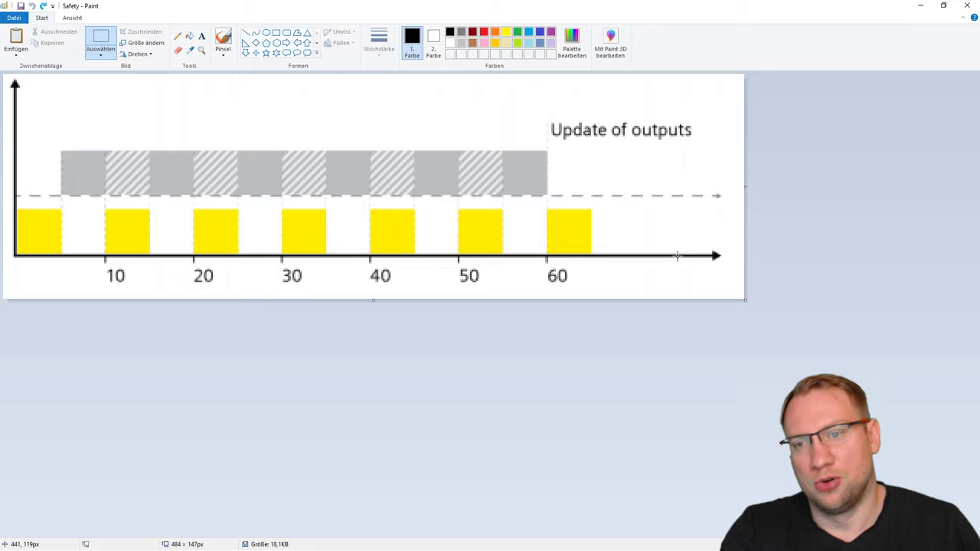
left_click_drag(52, 144, 575, 200)
left_click_drag(9, 204, 605, 263)
Delete the selected pulses and axis, then undo with Ctrl+Z to restore the full timing diagram.
key("Delete")
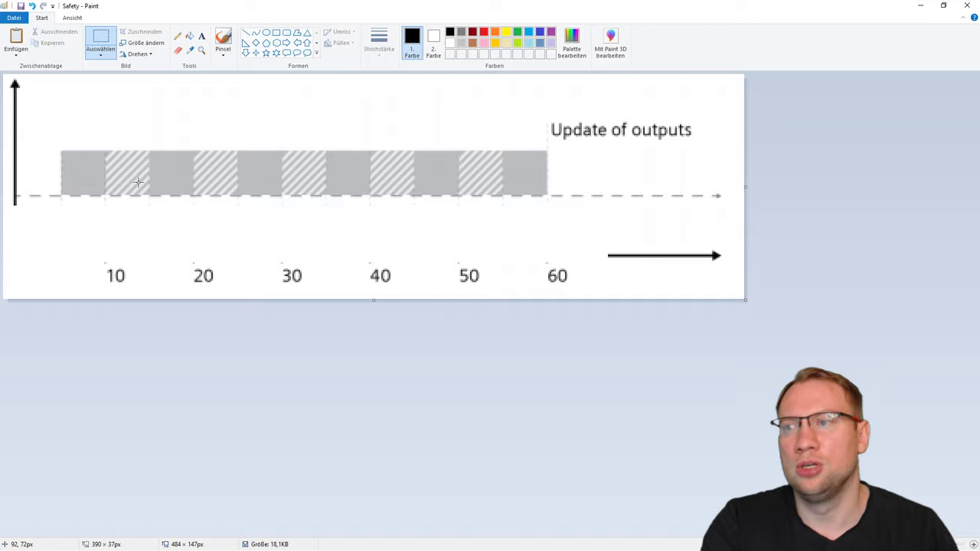
left_click_drag(51, 145, 568, 204)
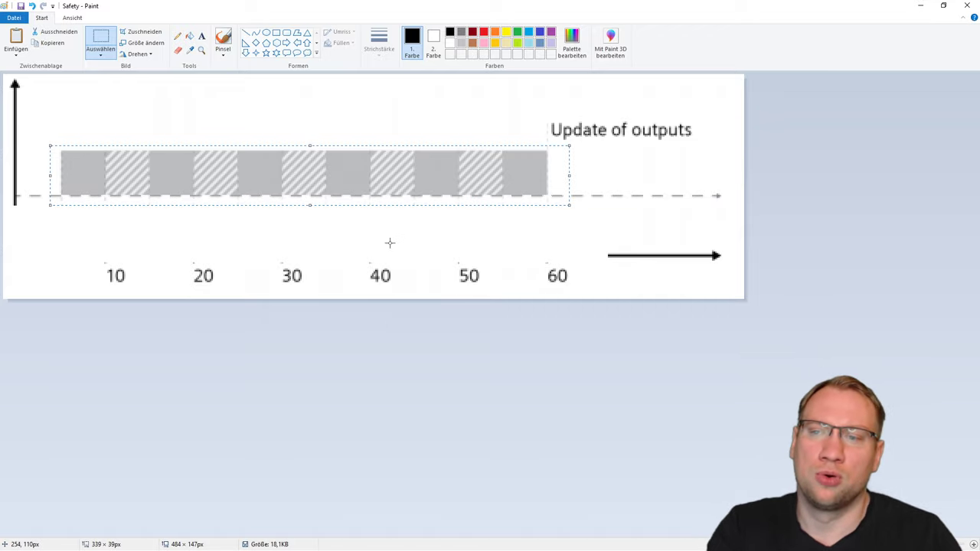
left_click(332, 222)
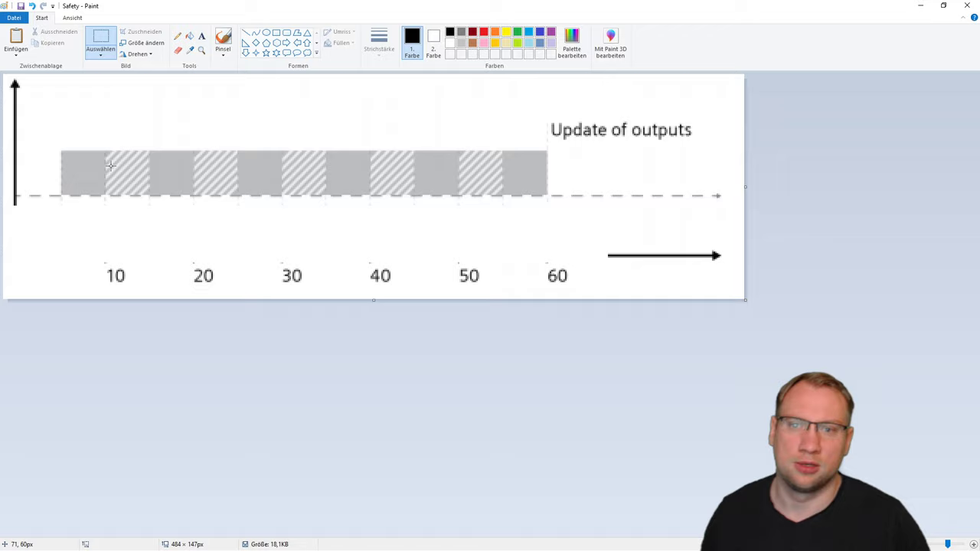
left_click_drag(530, 110, 707, 143)
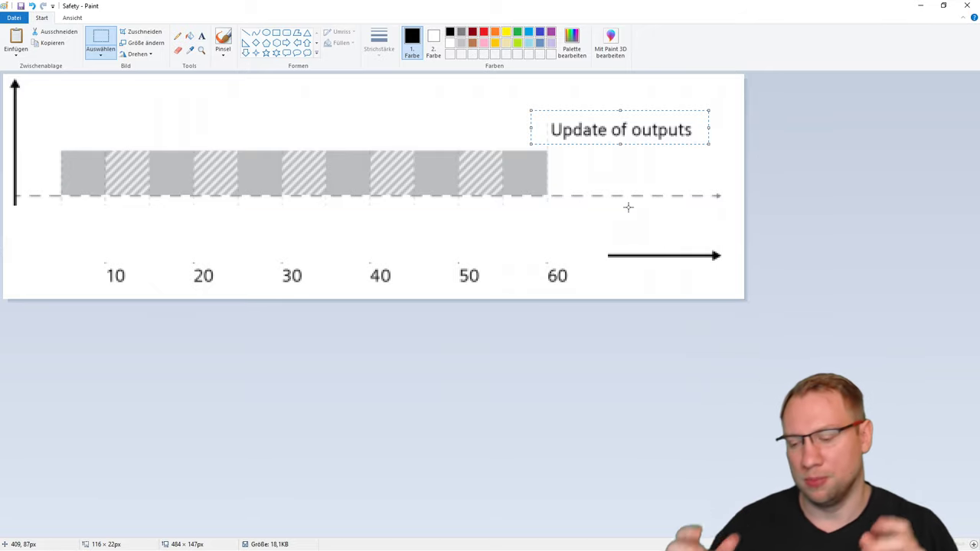
key("ctrl+z")
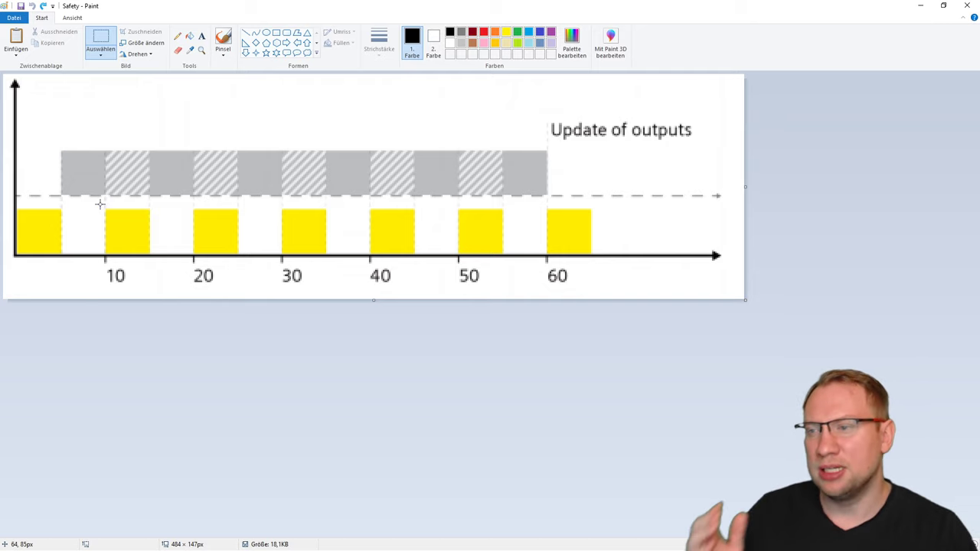
left_click_drag(102, 205, 154, 261)
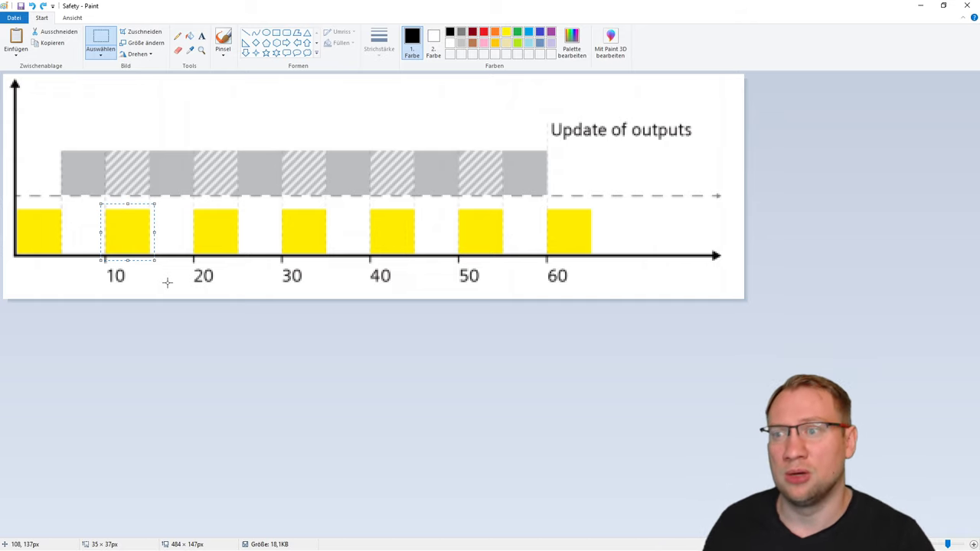
left_click(167, 280)
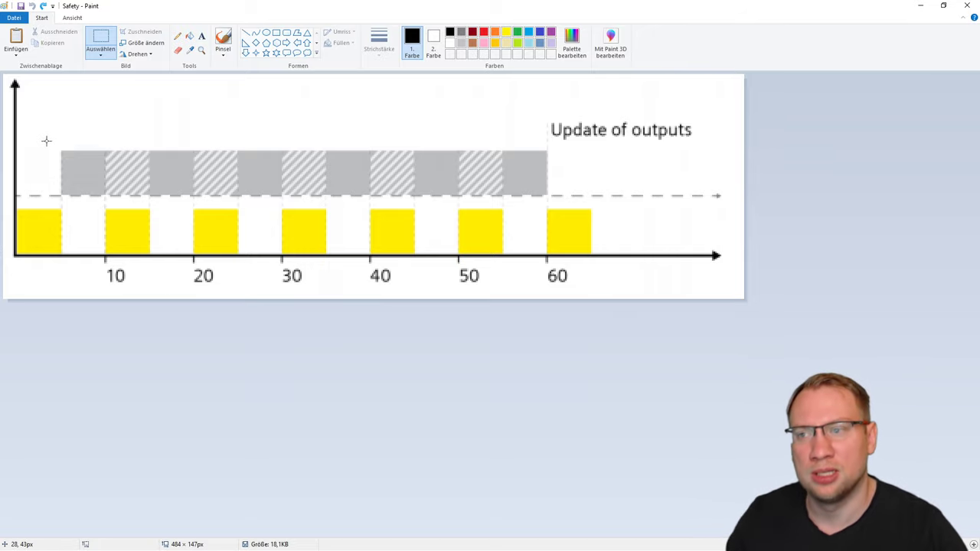
left_click_drag(47, 141, 562, 198)
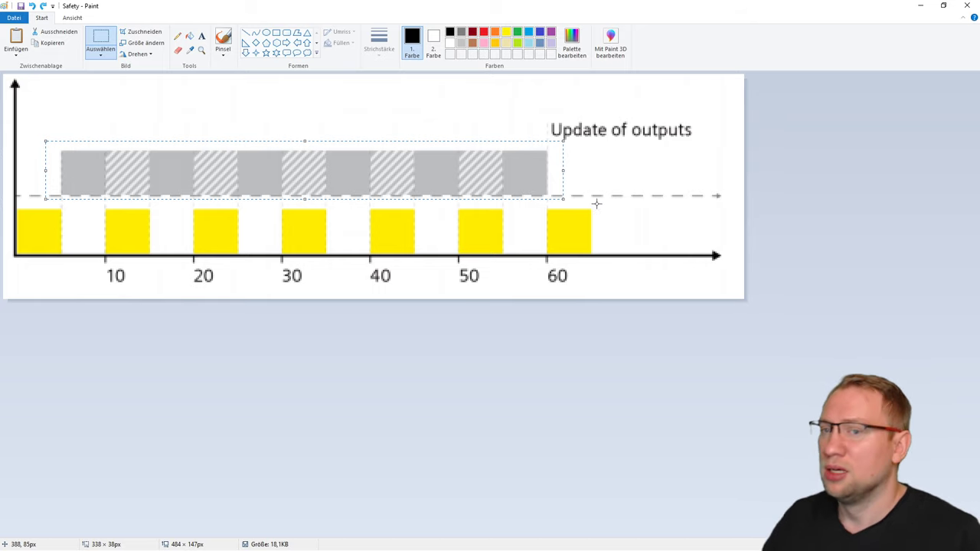
left_click(509, 231)
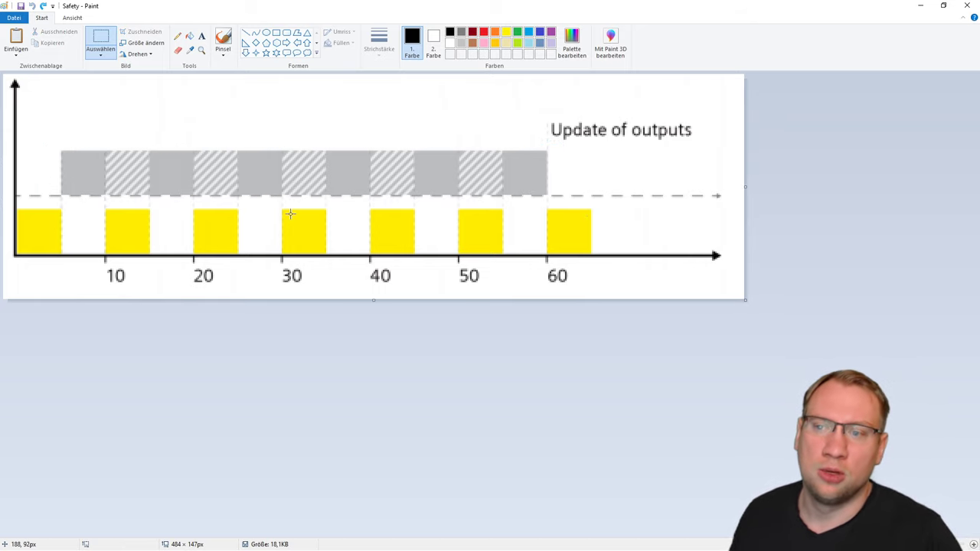
left_click_drag(290, 216, 329, 246)
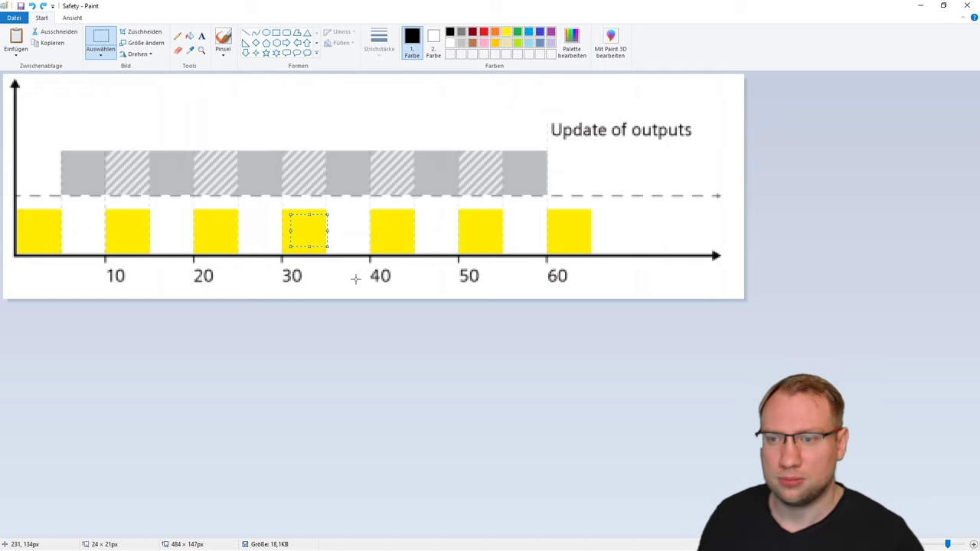
left_click(348, 286)
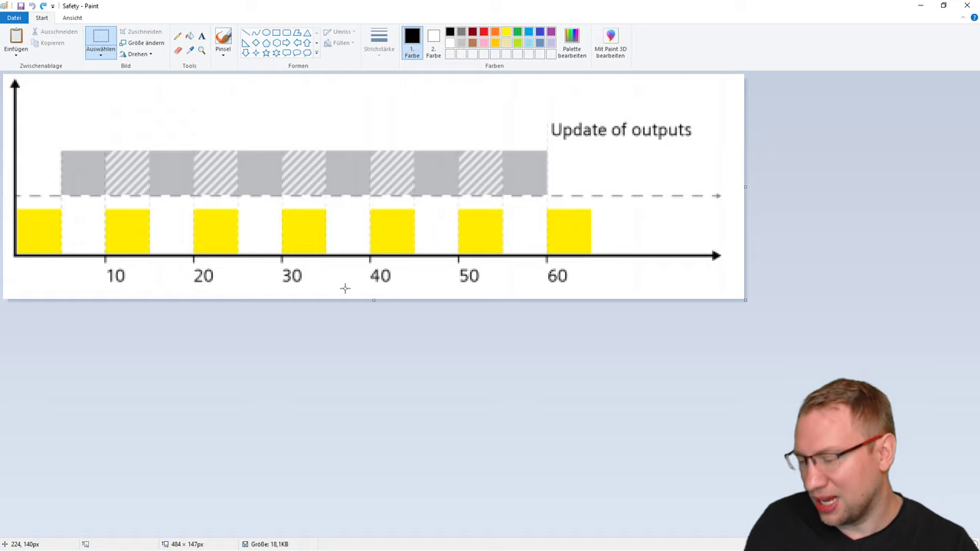
left_click_drag(283, 213, 323, 246)
left_click(324, 262)
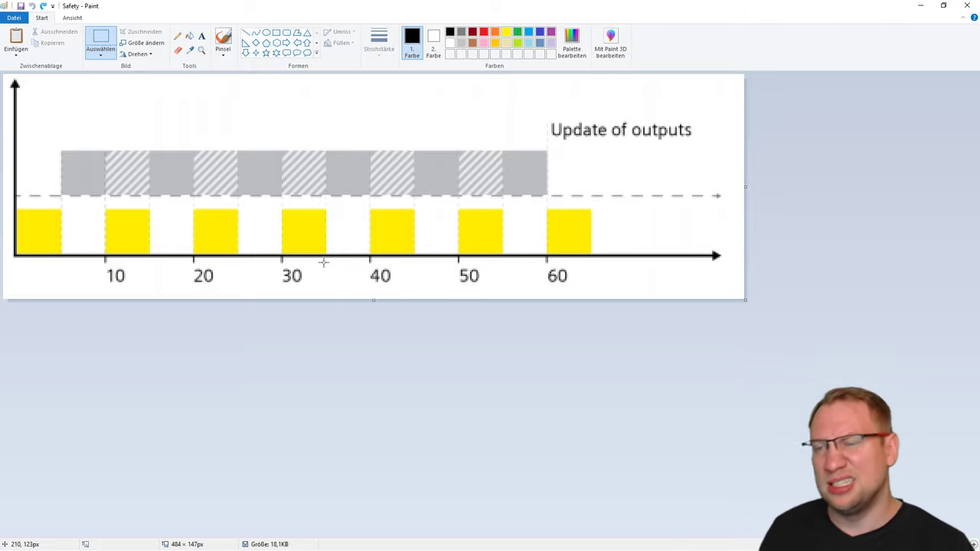
left_click_drag(64, 153, 544, 191)
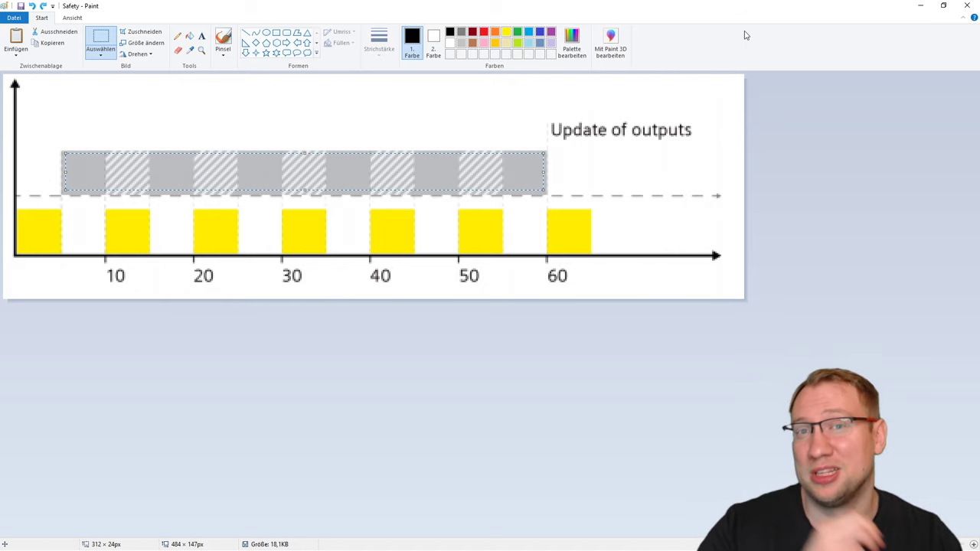
Minimize Paint and lower the left TIA window's Properties splitter to enlarge its device editor.
left_click(919, 6)
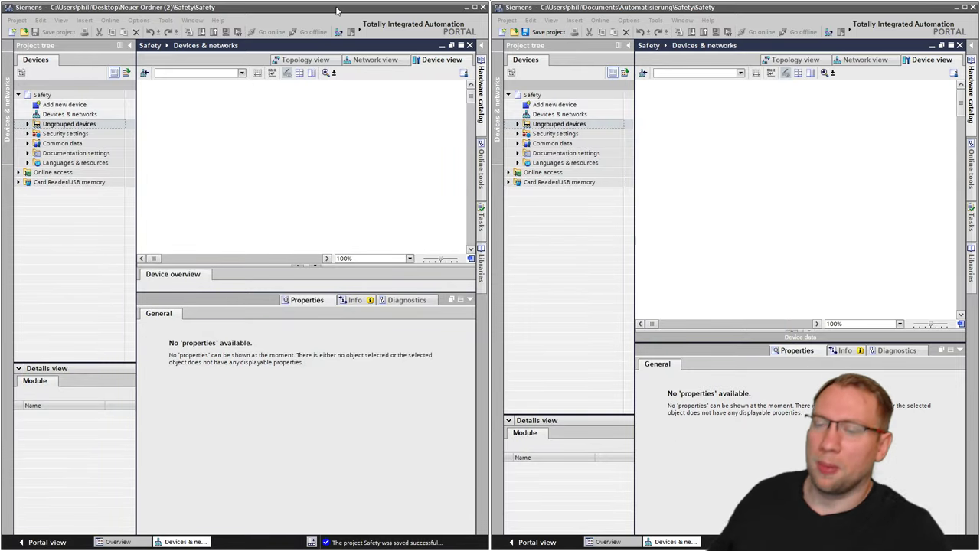
left_click(334, 397)
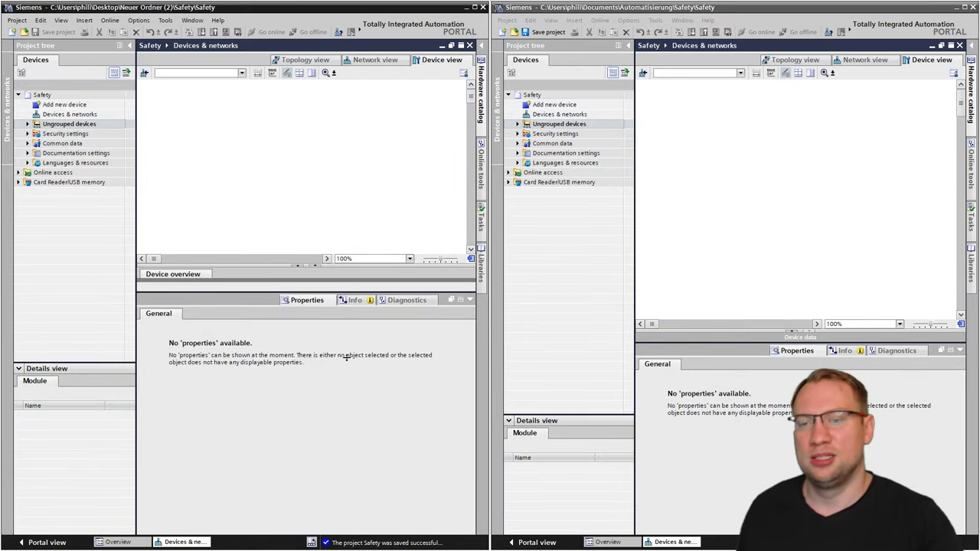
left_click_drag(388, 293, 383, 345)
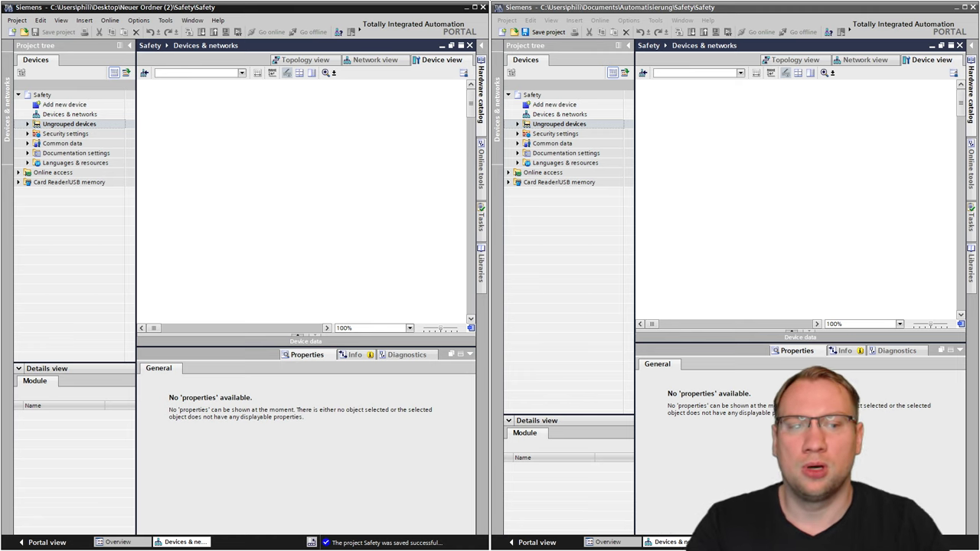
left_click(652, 8)
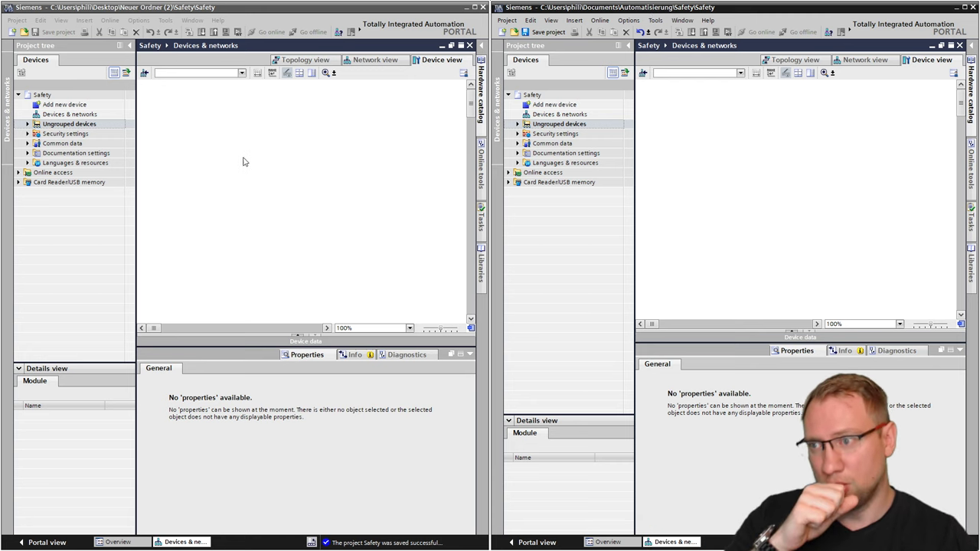
Open Add new device in the left project and browse the S7-1500 CPUs to CPU 1516F-3 PN/DP.
left_click(129, 184)
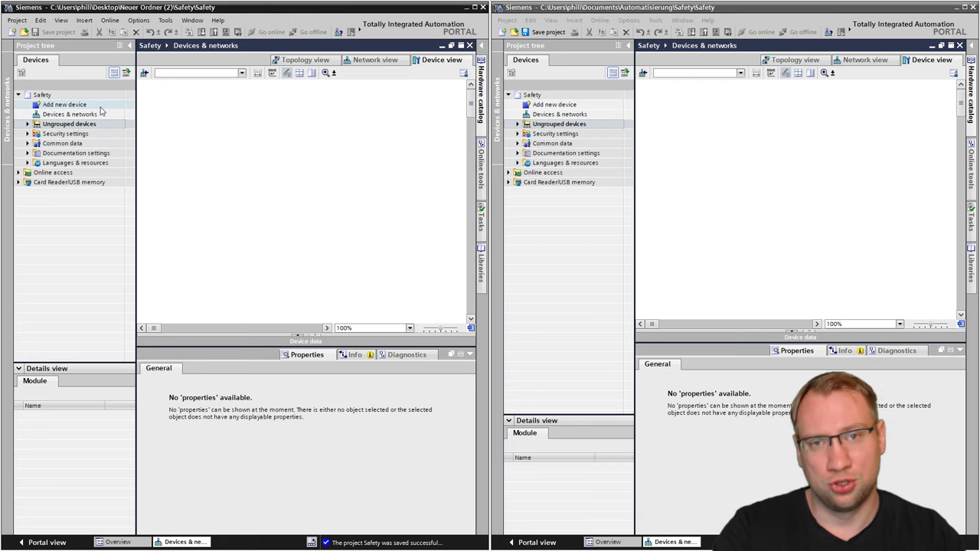
double_click(69, 104)
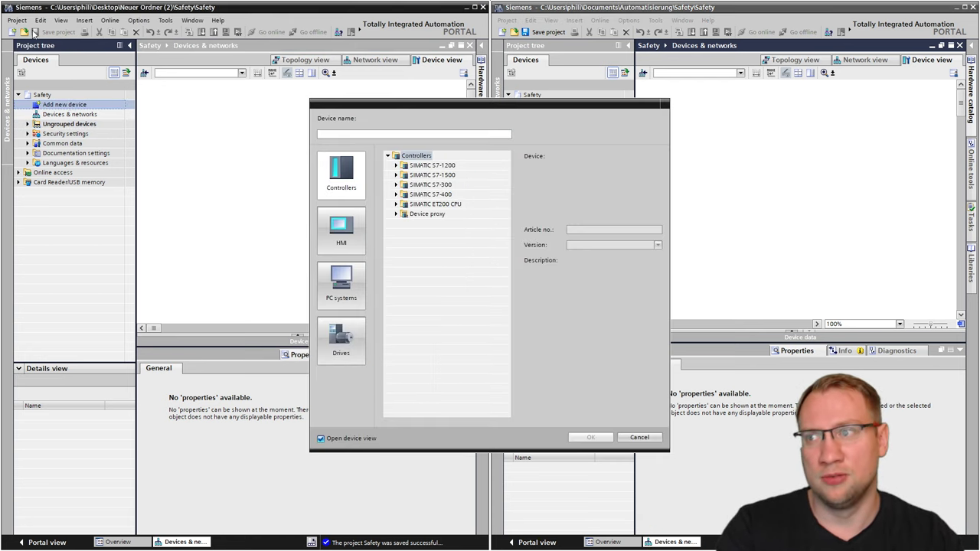
left_click(396, 175)
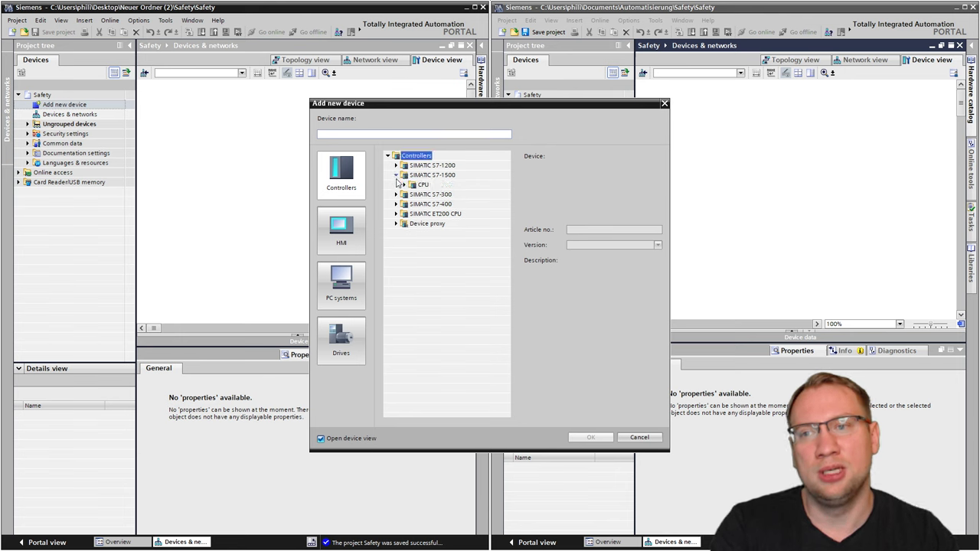
left_click(403, 184)
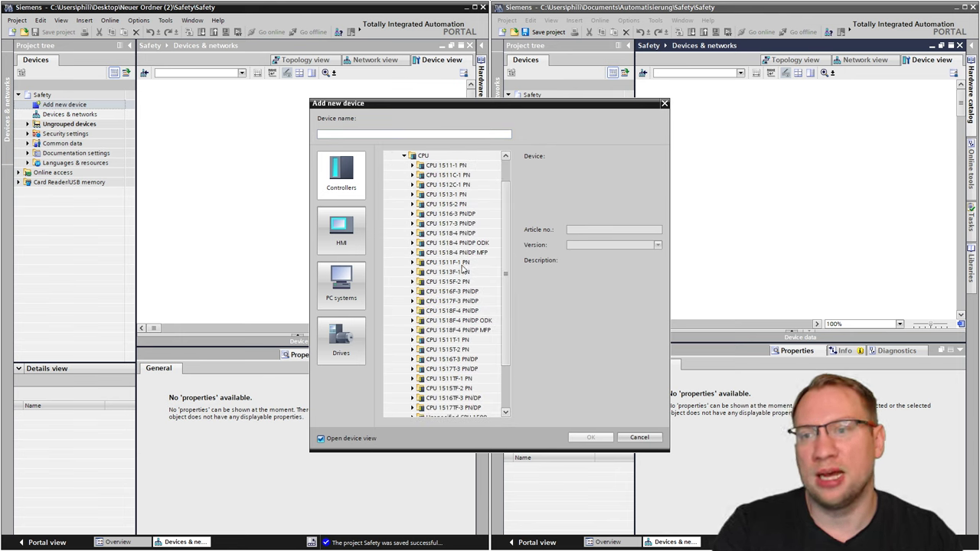
left_click(426, 263)
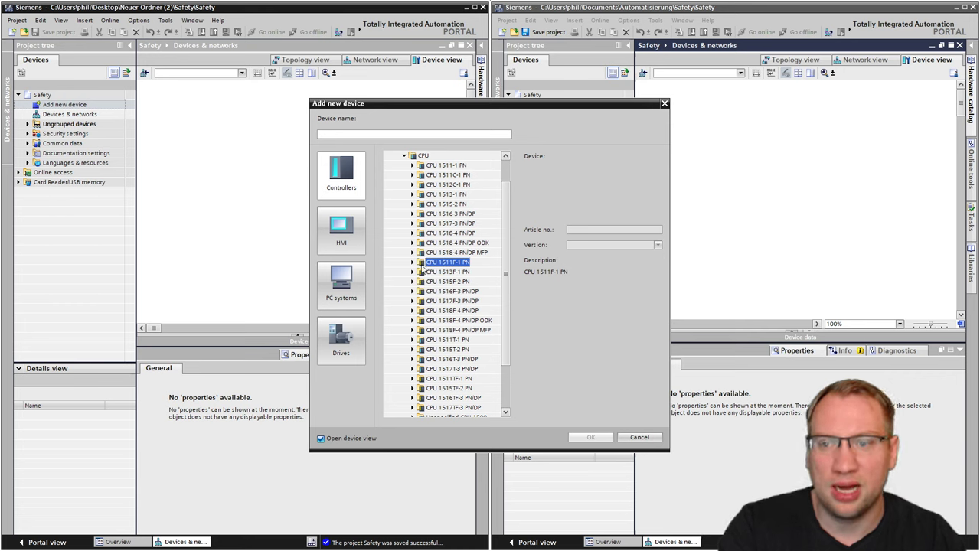
left_click(436, 224)
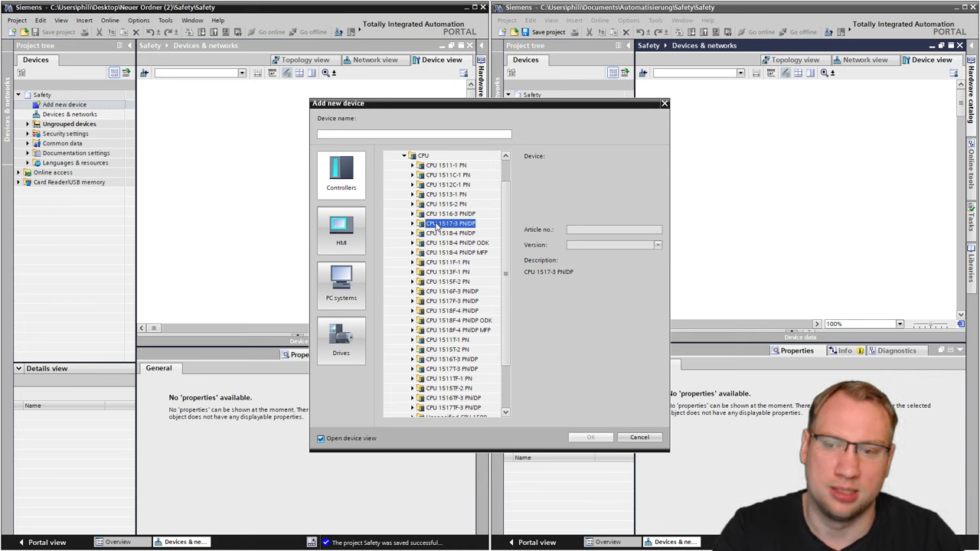
left_click(447, 296)
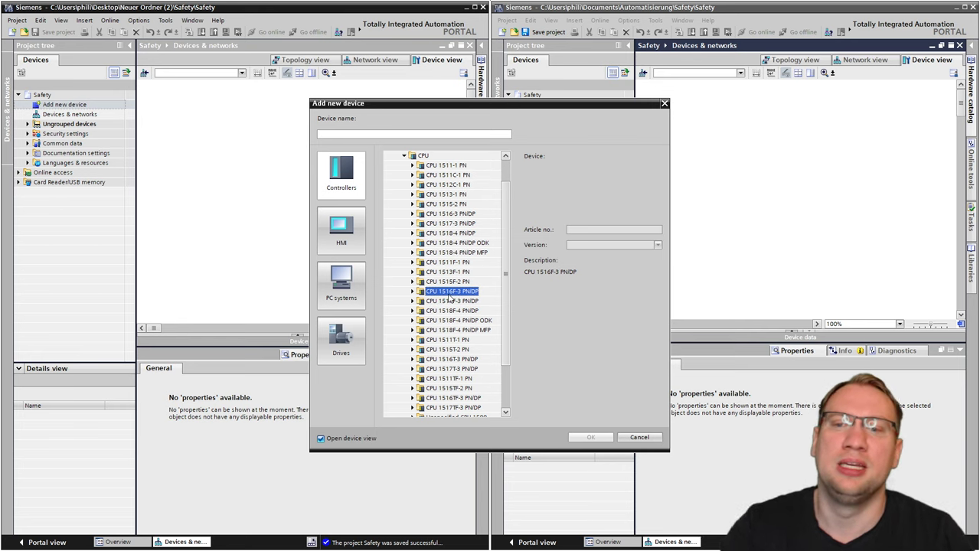
left_click(451, 215)
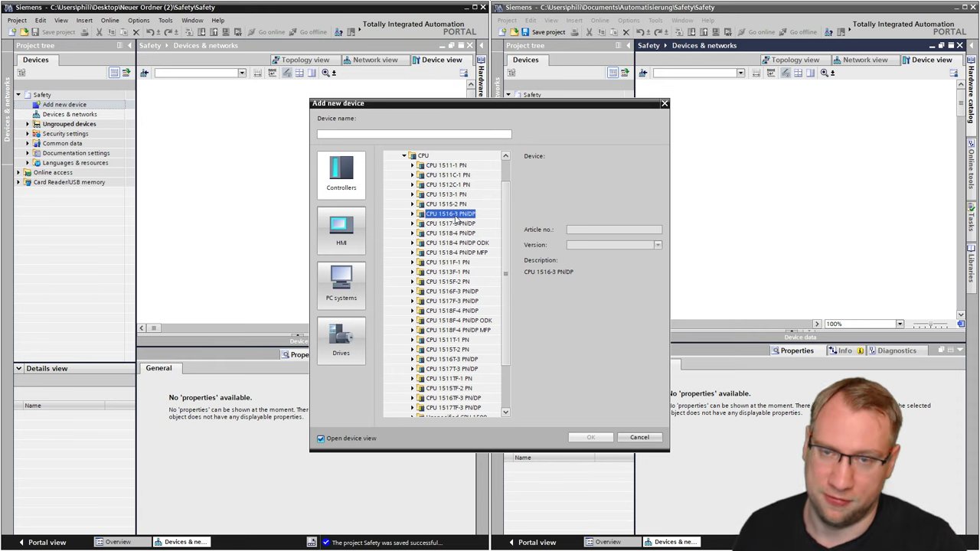
left_click(456, 291)
Choose fail-safe article 6ES7 516-3FN01-0AB0 (V2.5) and add it as PLC_1.
left_click(413, 291)
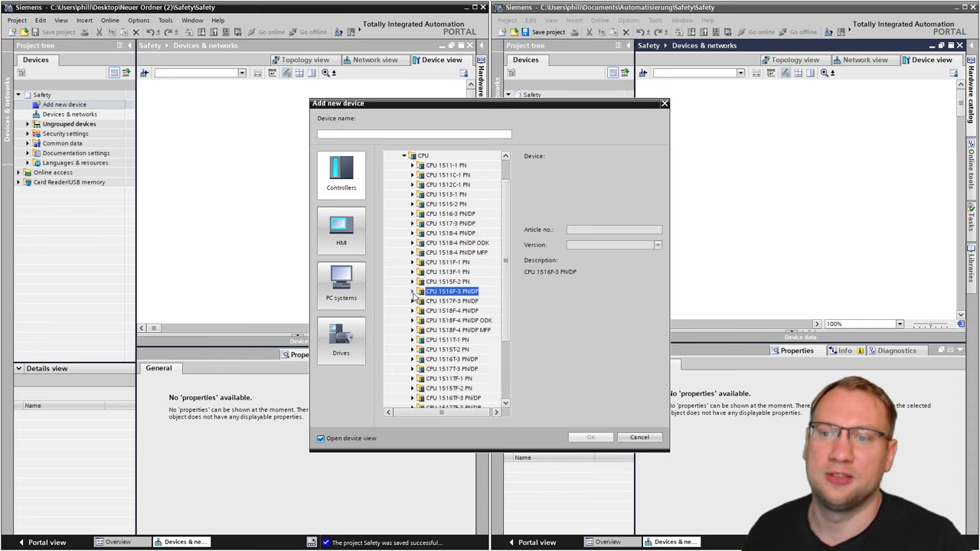
left_click(453, 312)
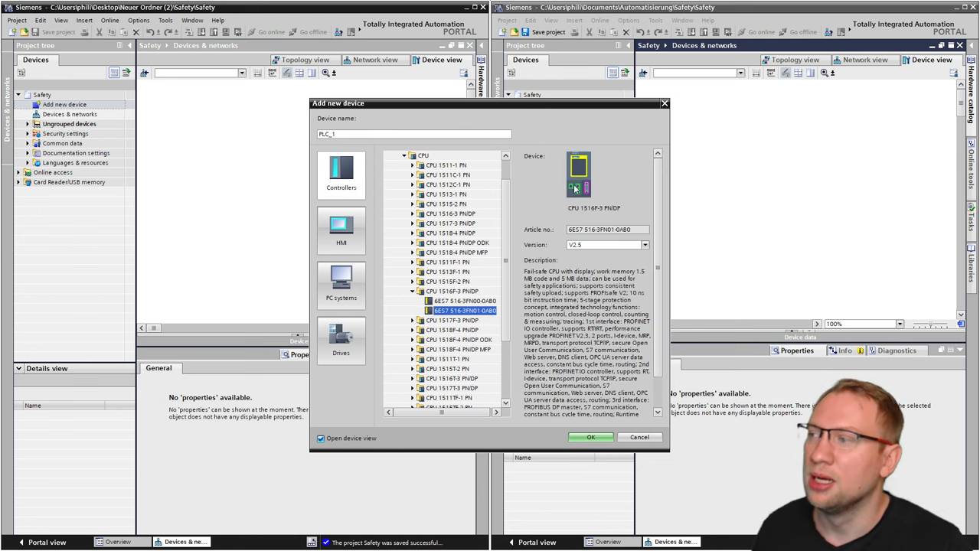
left_click(412, 214)
left_click(459, 233)
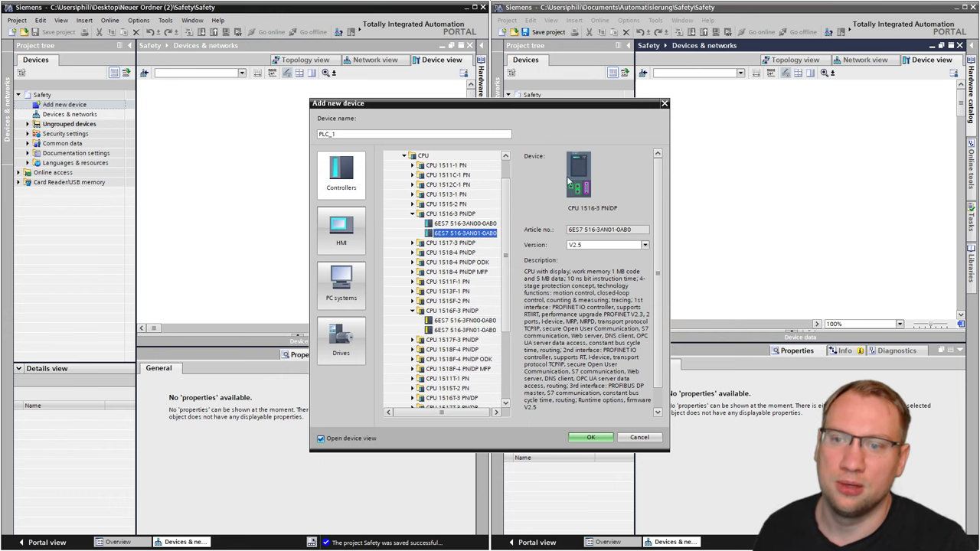
left_click(443, 330)
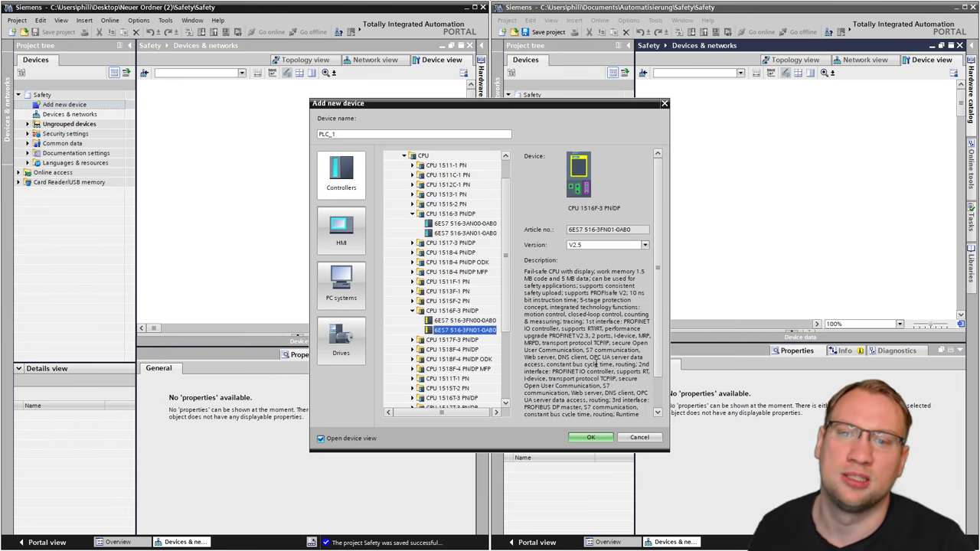
left_click(590, 437)
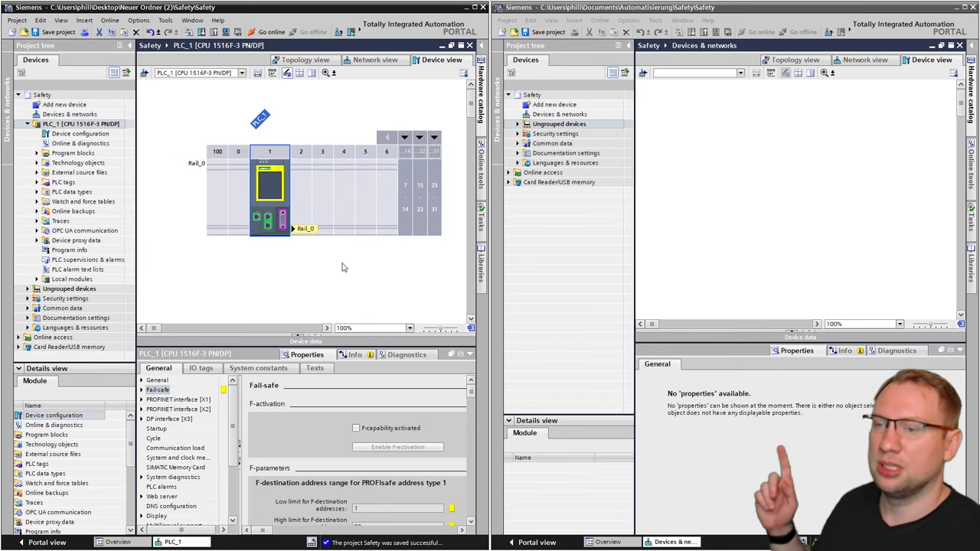
left_click(342, 267)
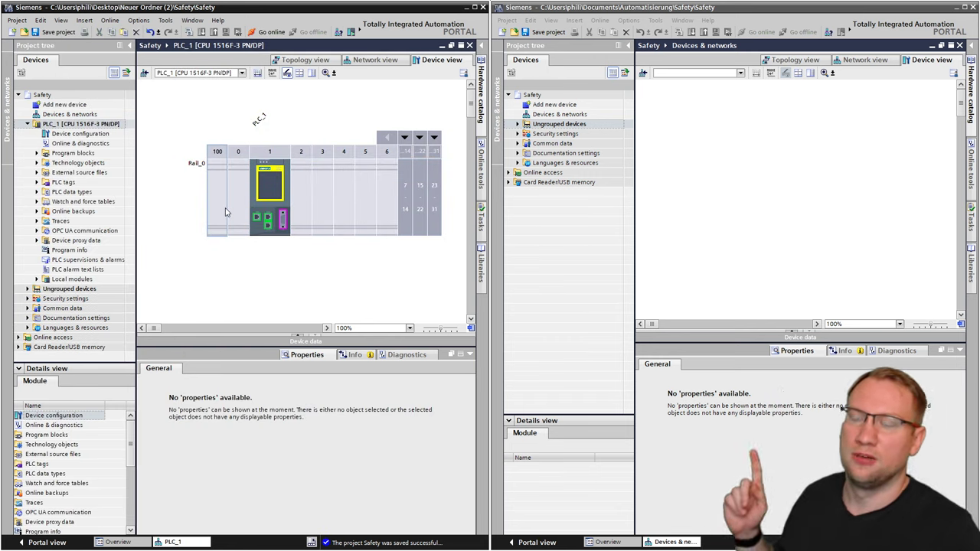
left_click(268, 182)
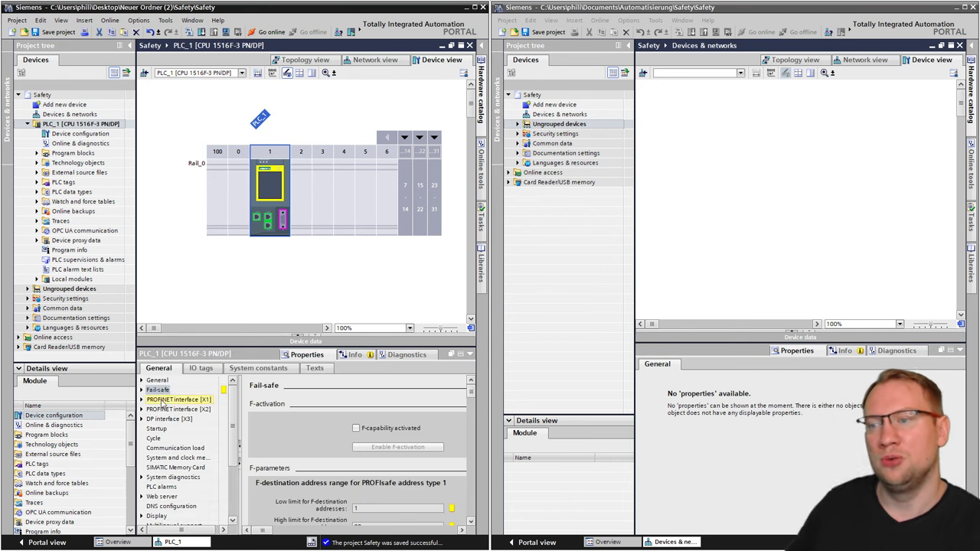
left_click(317, 360)
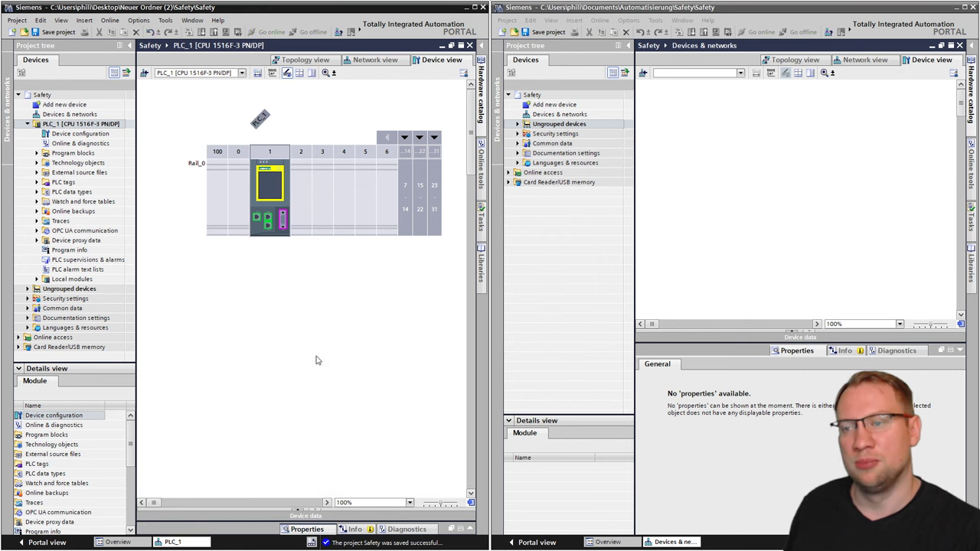
left_click(296, 530)
left_click(158, 390)
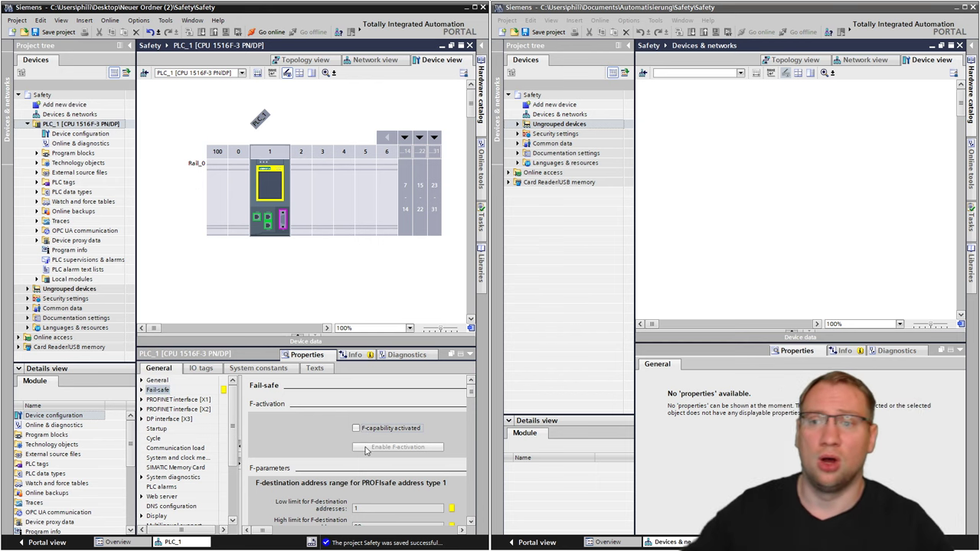
left_click(540, 314)
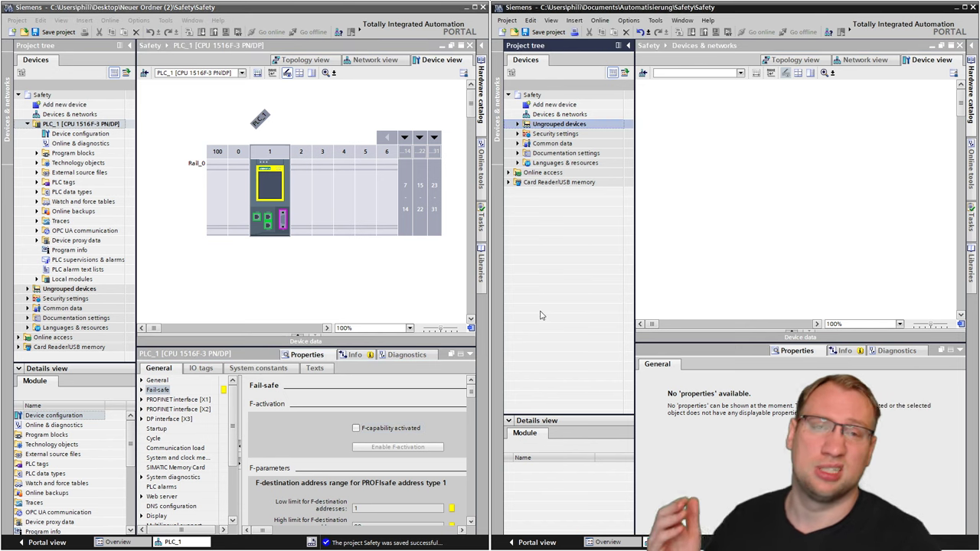
Through Add new device in the right project, insert CPU 1516F-3 PN/DP article 6ES7 516-3FN01-0AB0.
double_click(566, 106)
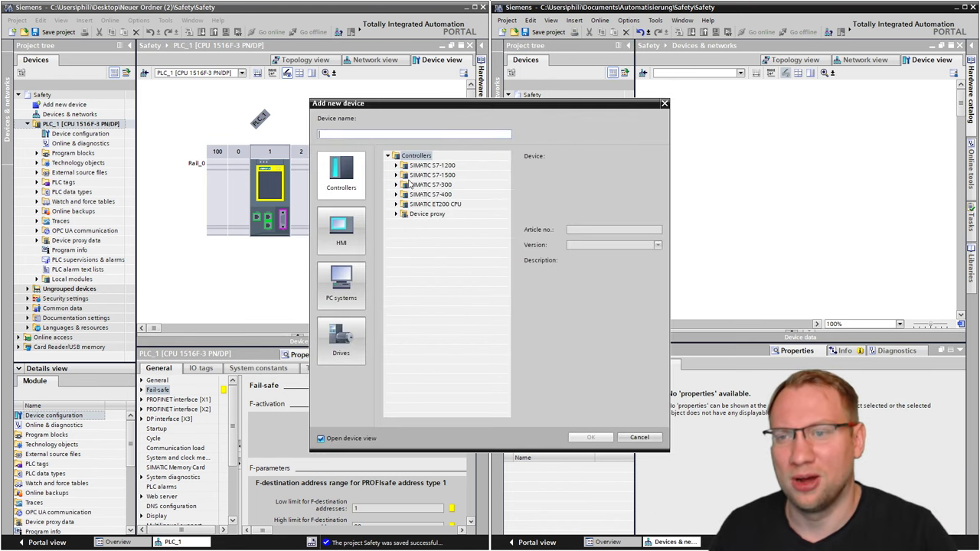
left_click(396, 175)
left_click(405, 185)
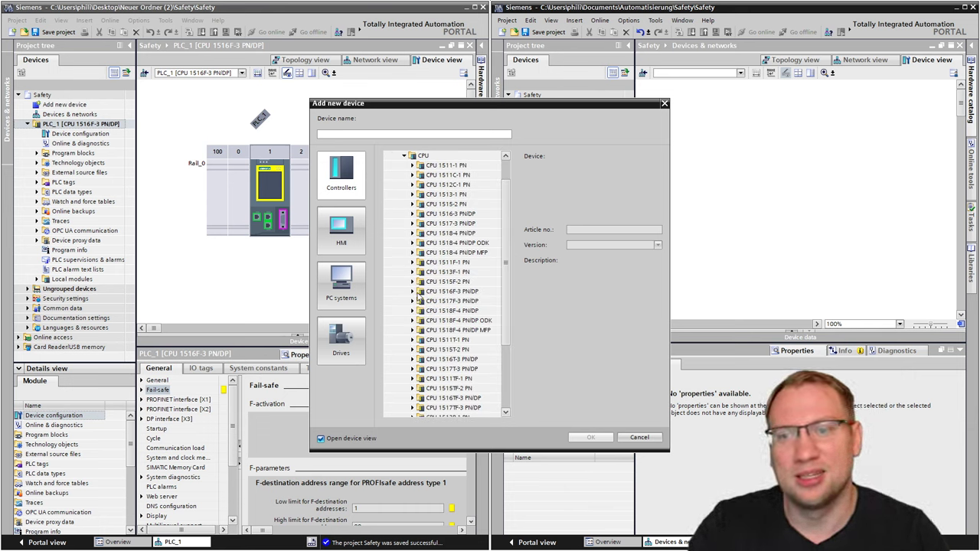
left_click(446, 294)
left_click(413, 291)
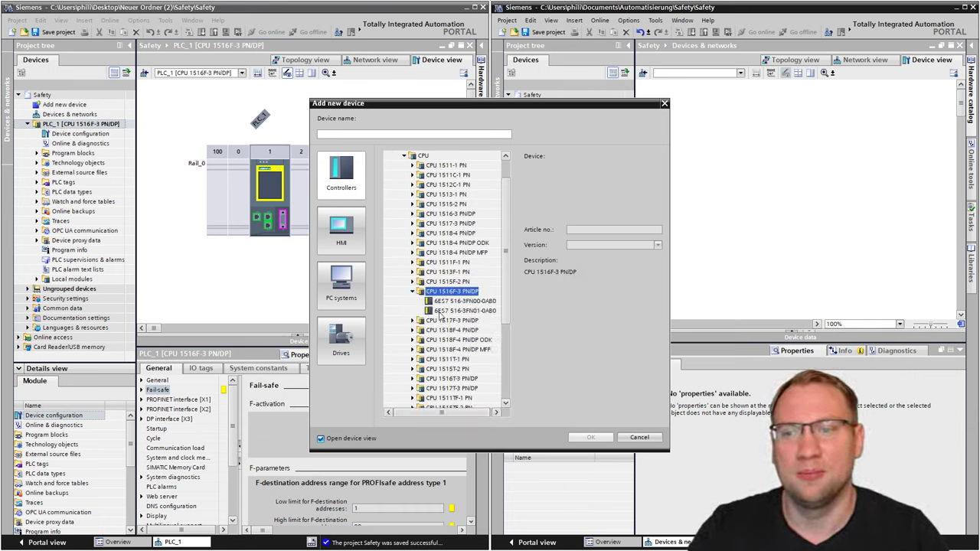
left_click(473, 312)
left_click(590, 438)
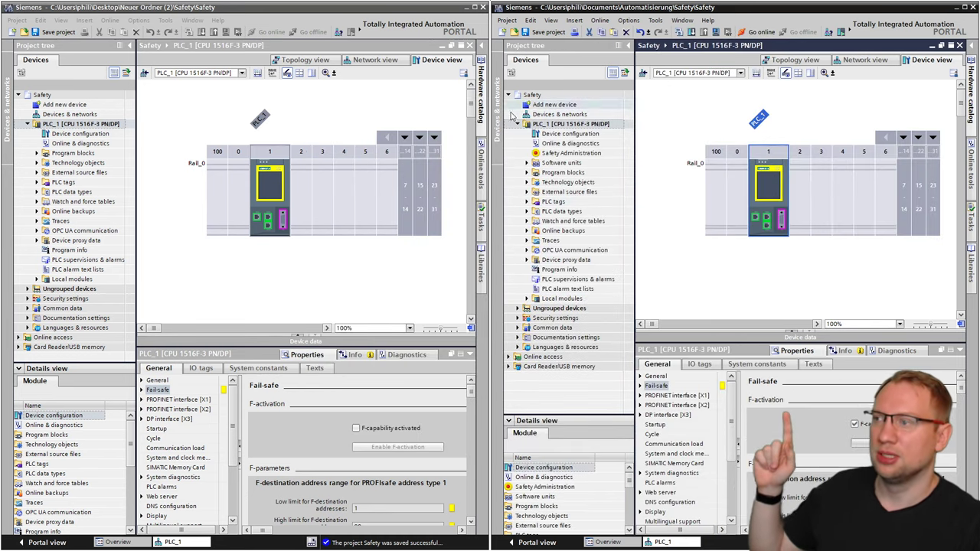
Compare the right project's Safety Administration with the left program blocks, then view PLC_1's Fail-safe properties.
left_click(549, 153)
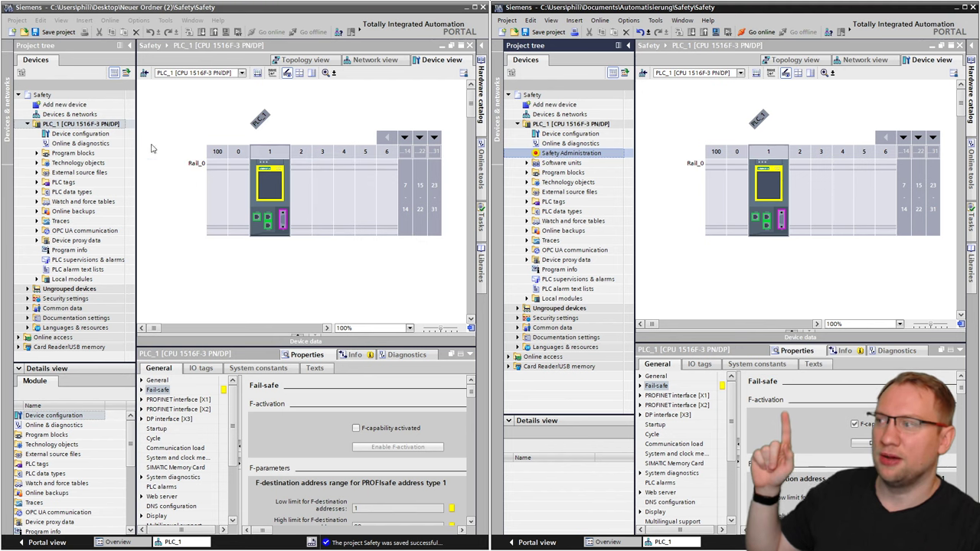
left_click(94, 154)
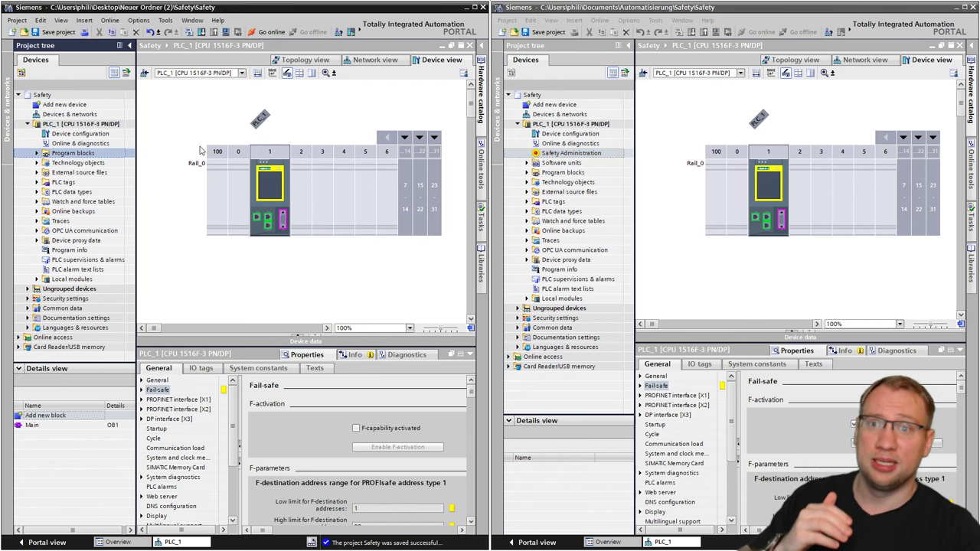
left_click(603, 154)
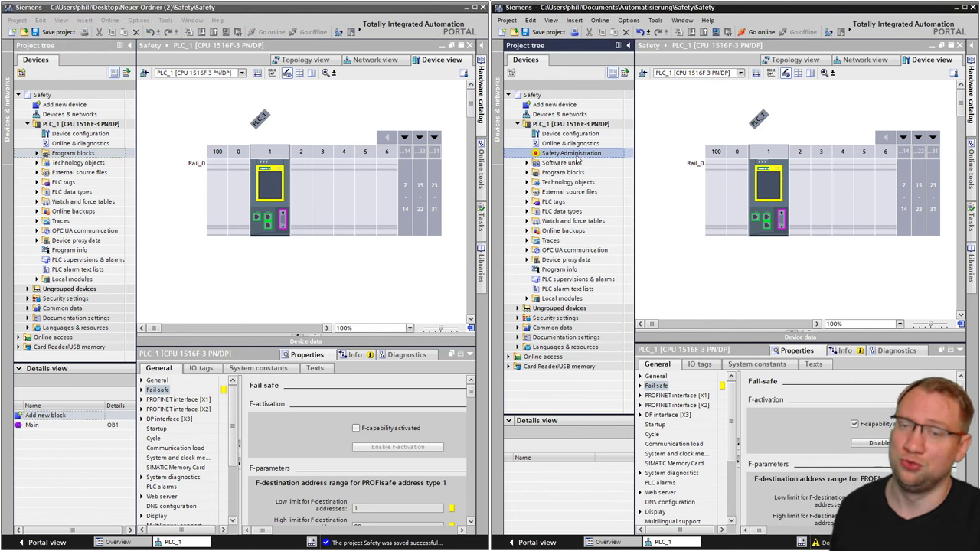
left_click(778, 182)
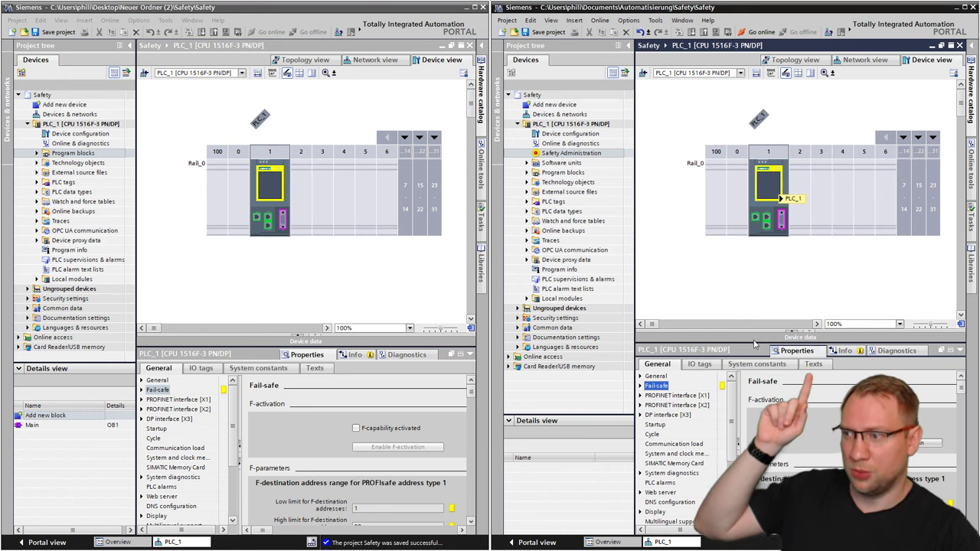
key("Delete")
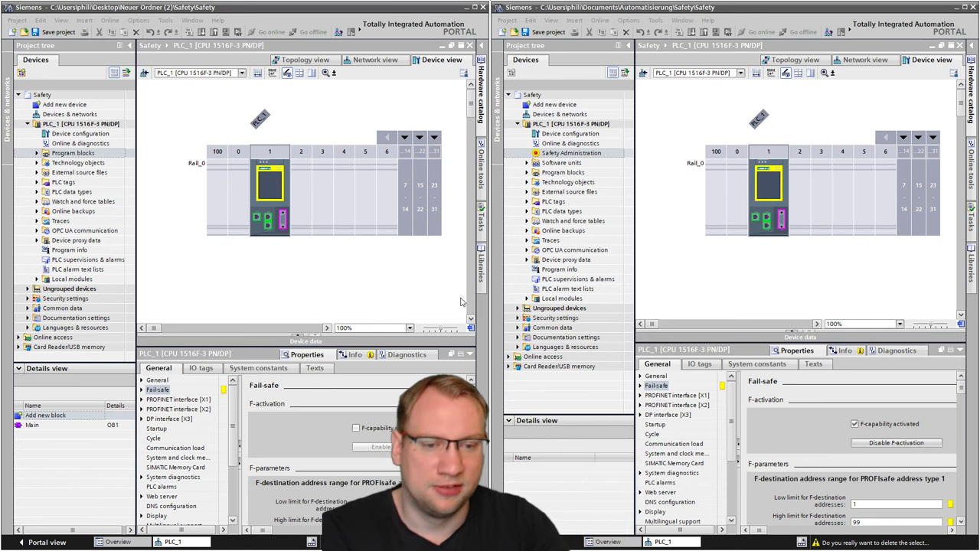
Disable F-activation on the right PLC_1 and confirm removal of its fail-safe program.
left_click(852, 421)
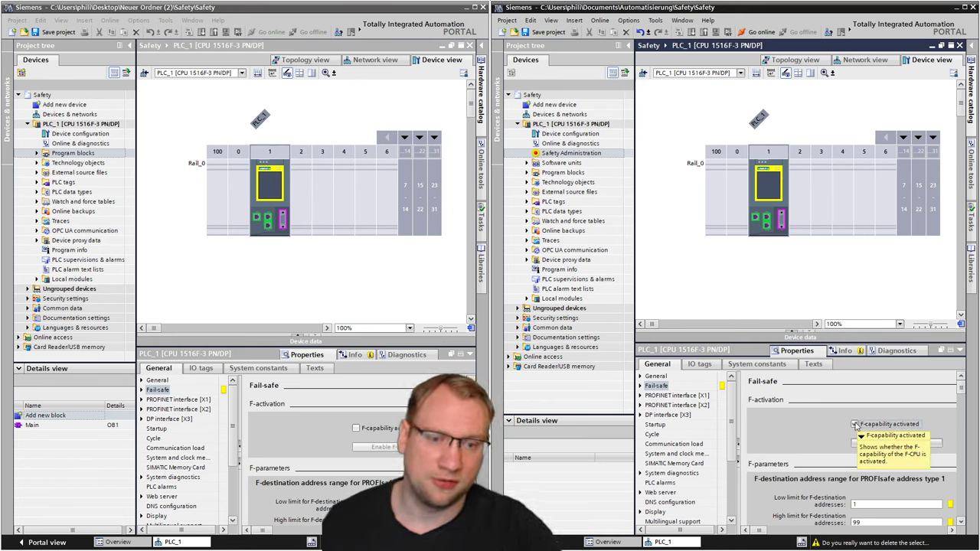
left_click(899, 443)
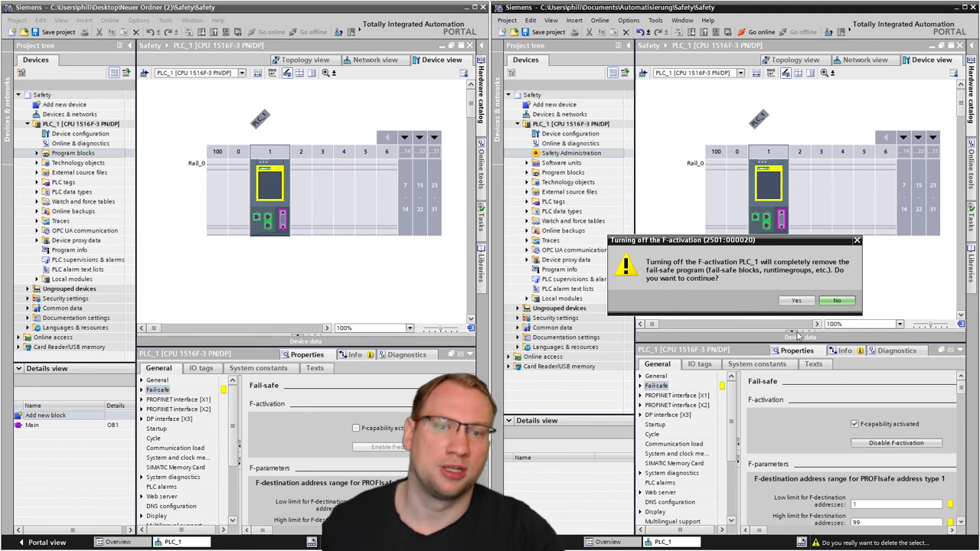
left_click(795, 302)
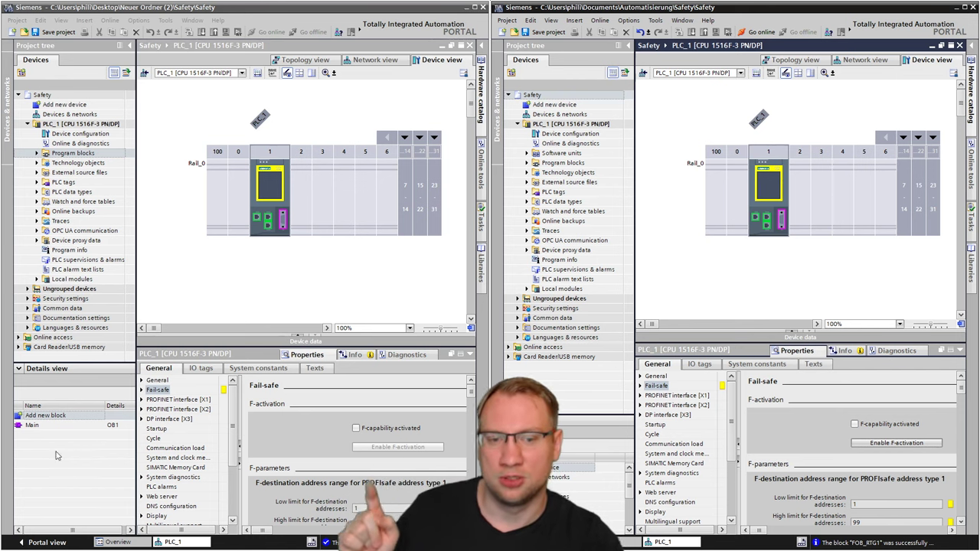
Re-enable F-activation, expand both projects' Program blocks and select FOB_RTG1 [OB123].
left_click(878, 443)
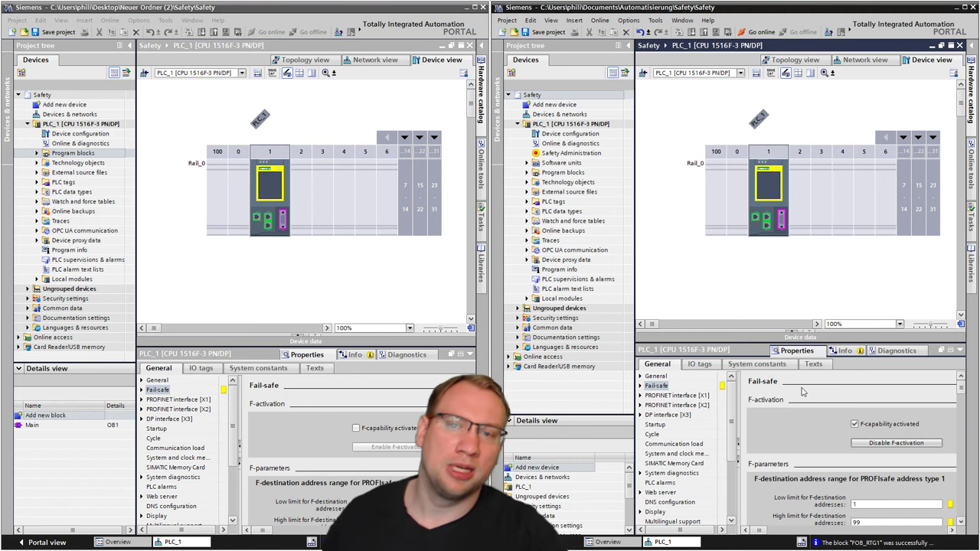
left_click(566, 153)
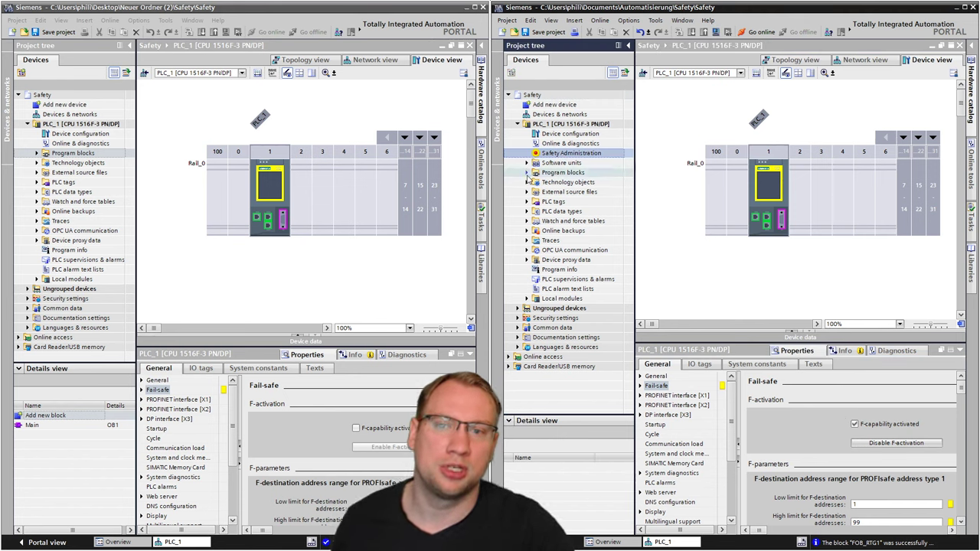
left_click(527, 172)
left_click(37, 154)
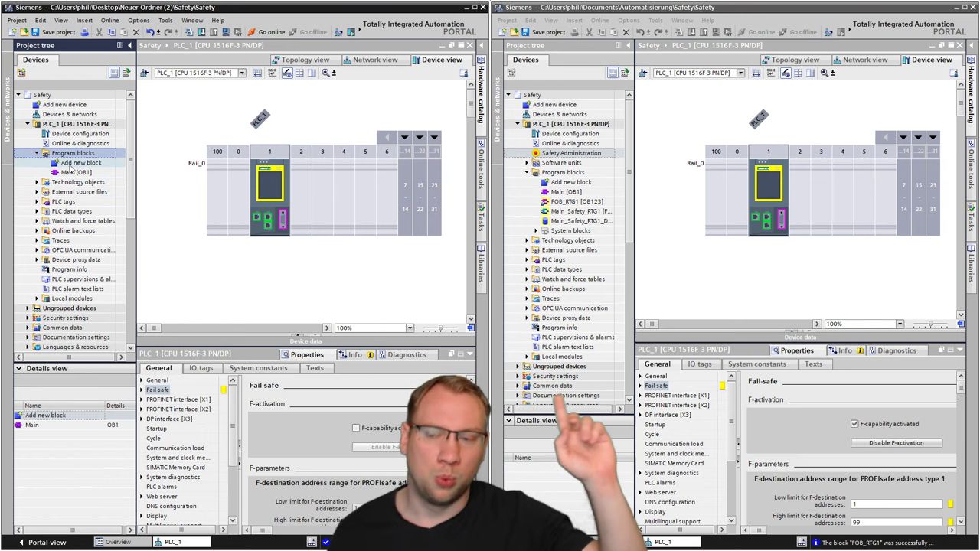
left_click(604, 202)
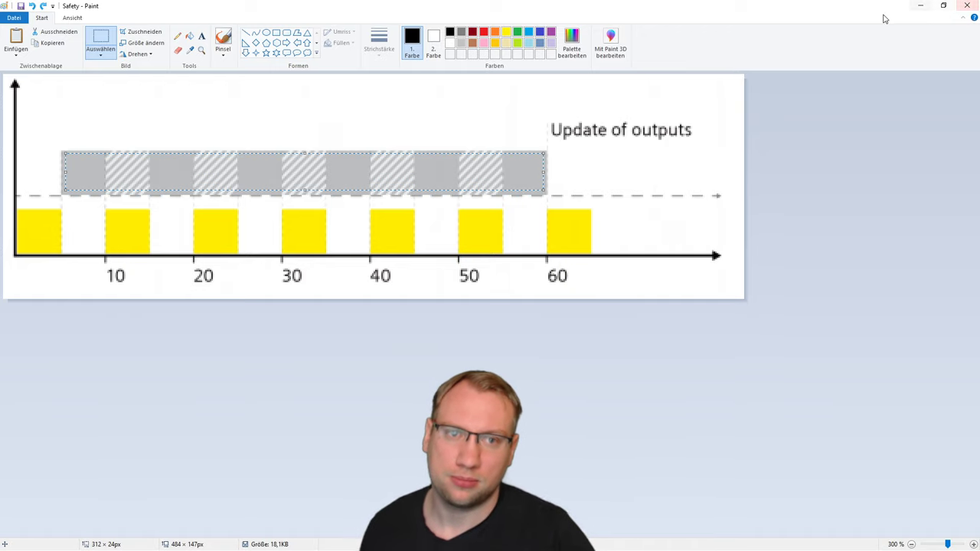
Minimize the Paint window holding the output-update timing diagram.
left_click(920, 5)
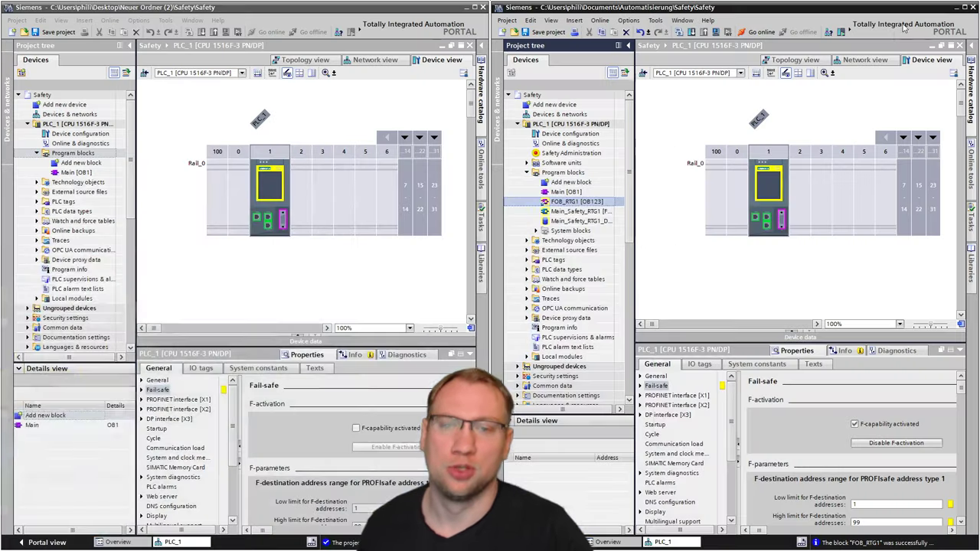
Close the left duplicate TIA Portal project, saving its changes, and keep the Safety Administration project open.
left_click(662, 199)
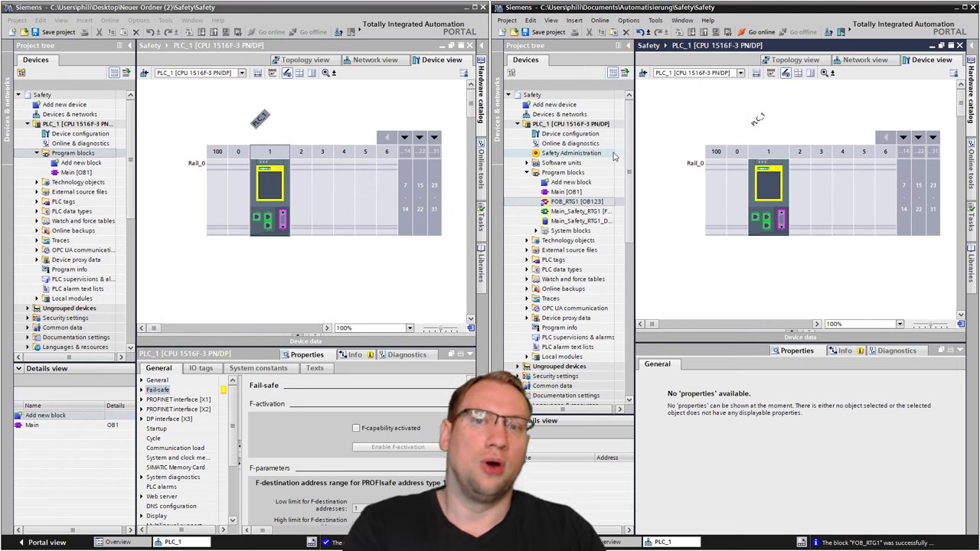
left_click(527, 157)
left_click(450, 13)
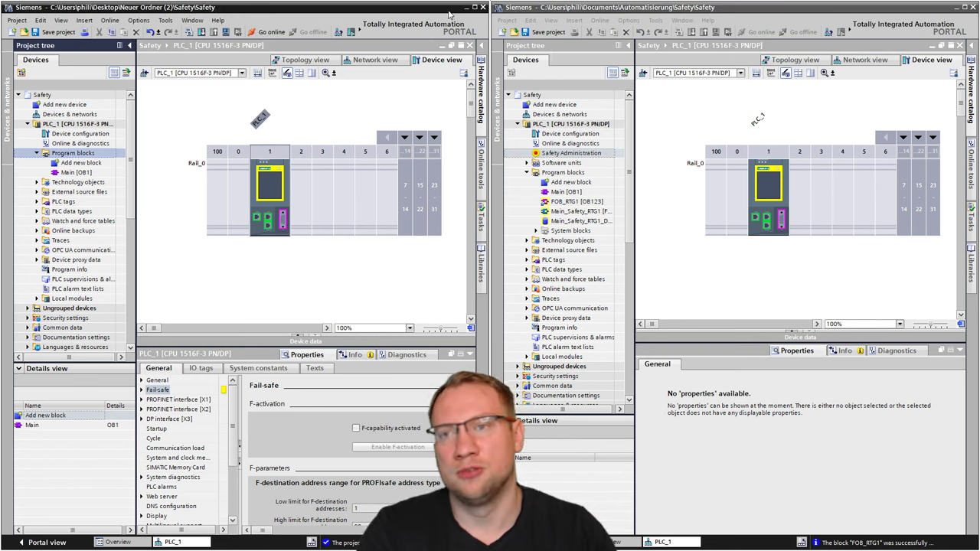
left_click(483, 8)
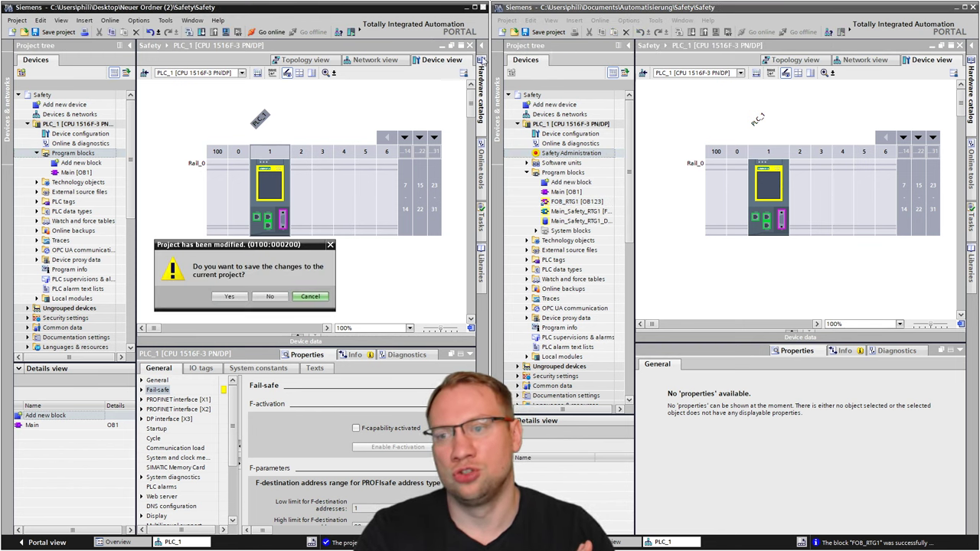
left_click(230, 297)
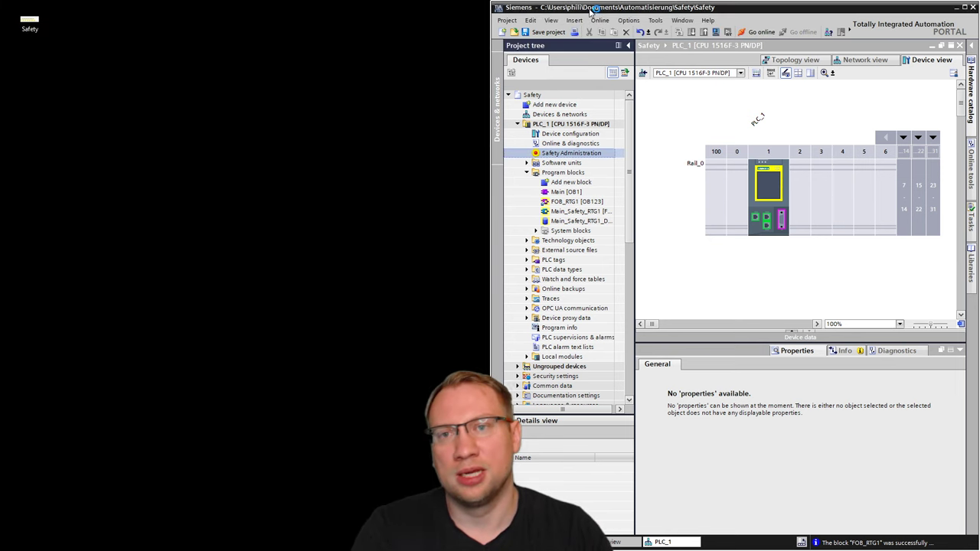
Maximize the project window and page through Safety Administration: F-runtime group, F-blocks, access protection, settings, Flexible F-Link.
double_click(589, 8)
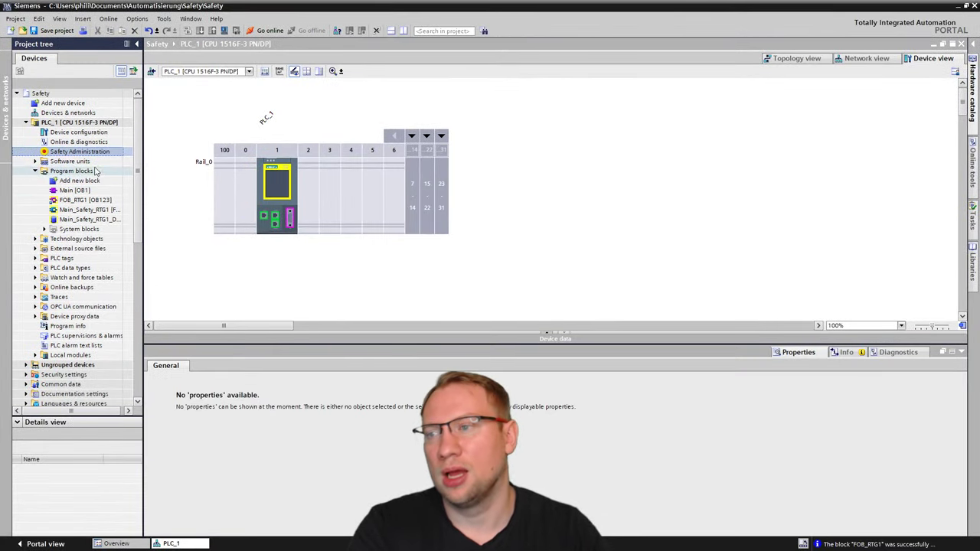
double_click(78, 151)
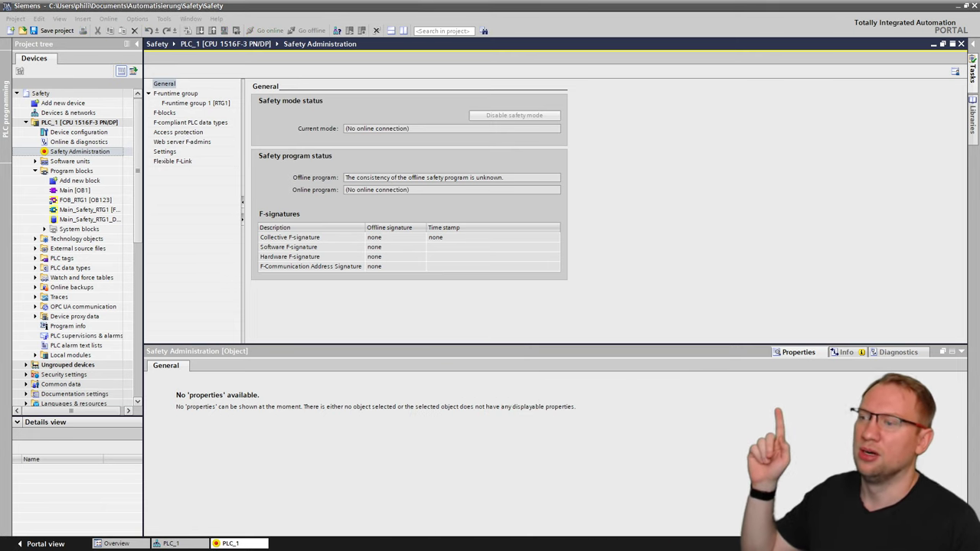
left_click(183, 104)
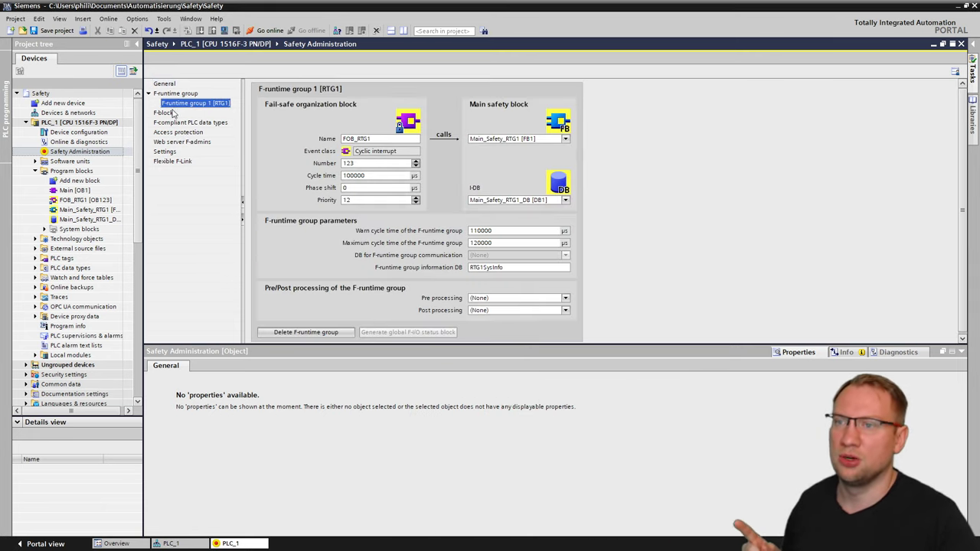
left_click(165, 112)
left_click(177, 123)
left_click(175, 132)
left_click(180, 142)
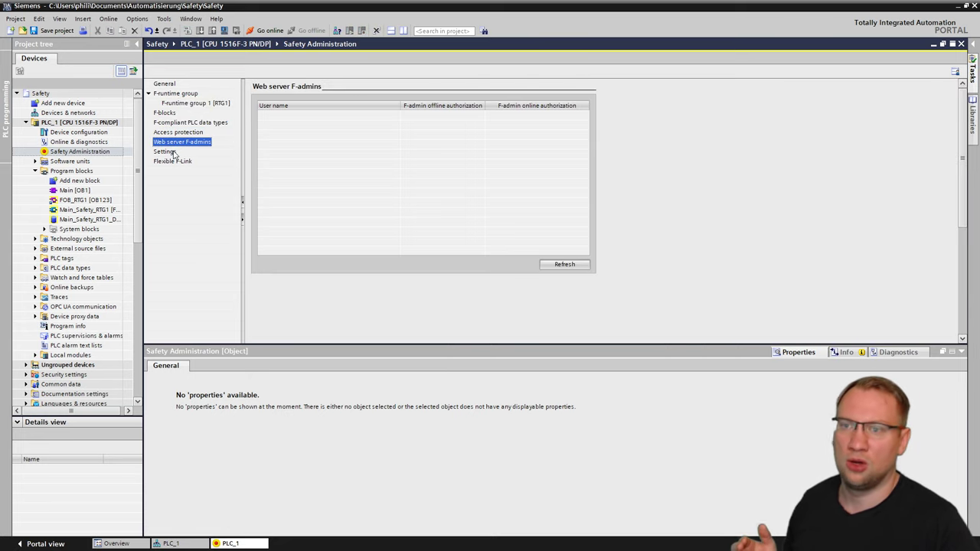
left_click(165, 152)
left_click(172, 160)
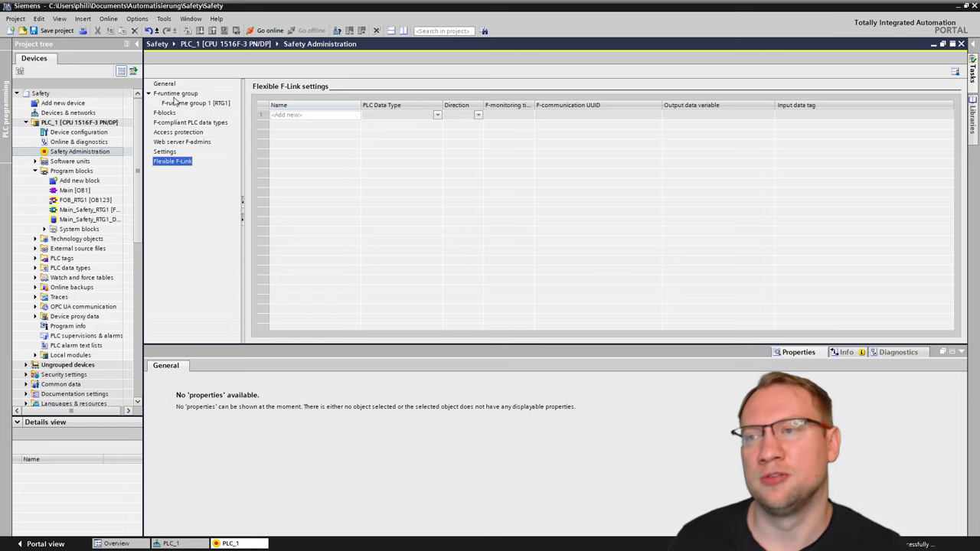
Return to the General safety status page, then open PLC_1's device configuration.
left_click(148, 93)
left_click(163, 83)
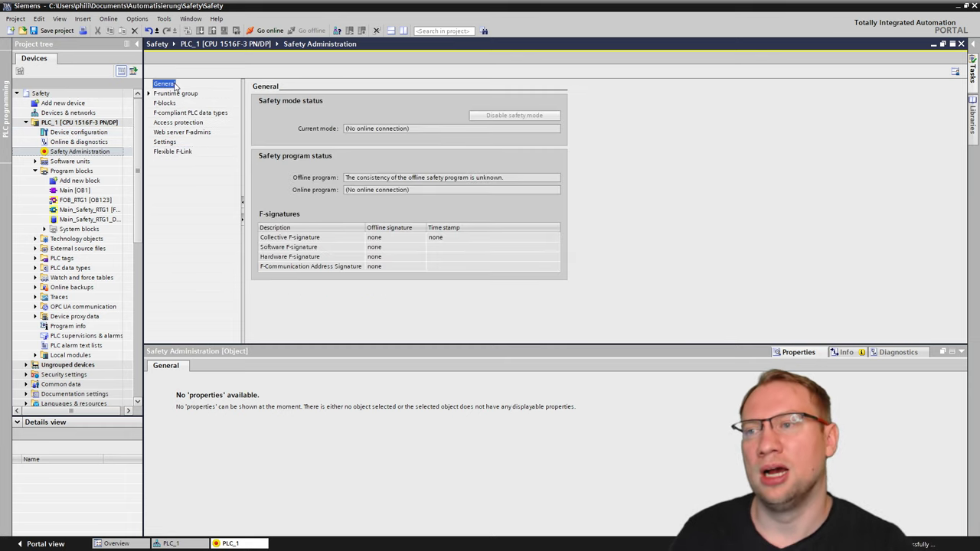
double_click(71, 135)
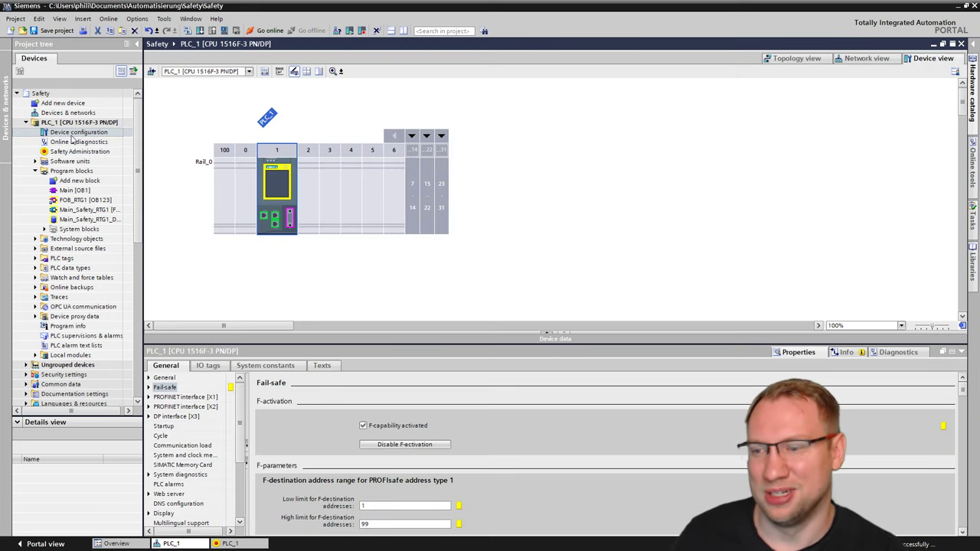
Show PLC_1's F-activation and F-parameters: F-source address 1, destination range 1–99, 150 ms monitoring.
left_click(190, 418)
left_click(174, 388)
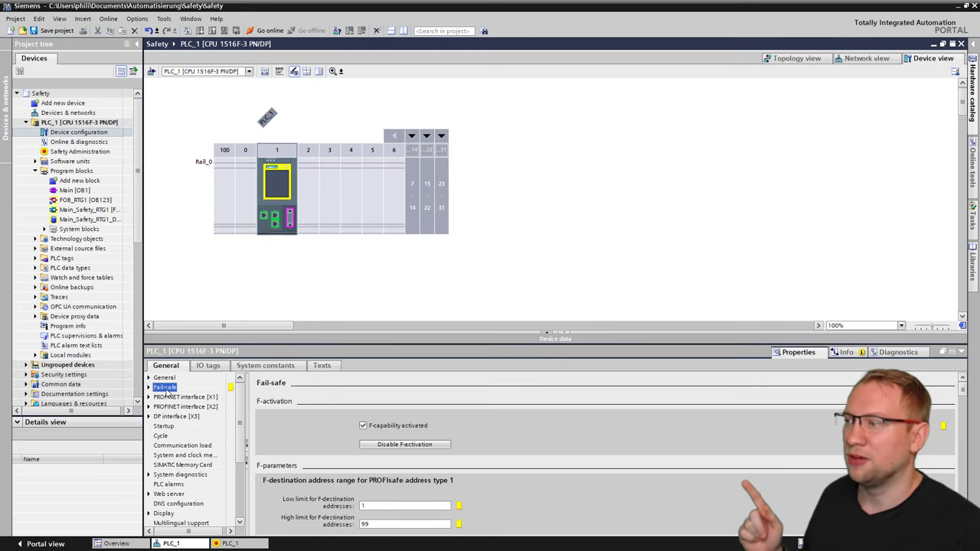
left_click(150, 388)
left_click(178, 397)
left_click(179, 406)
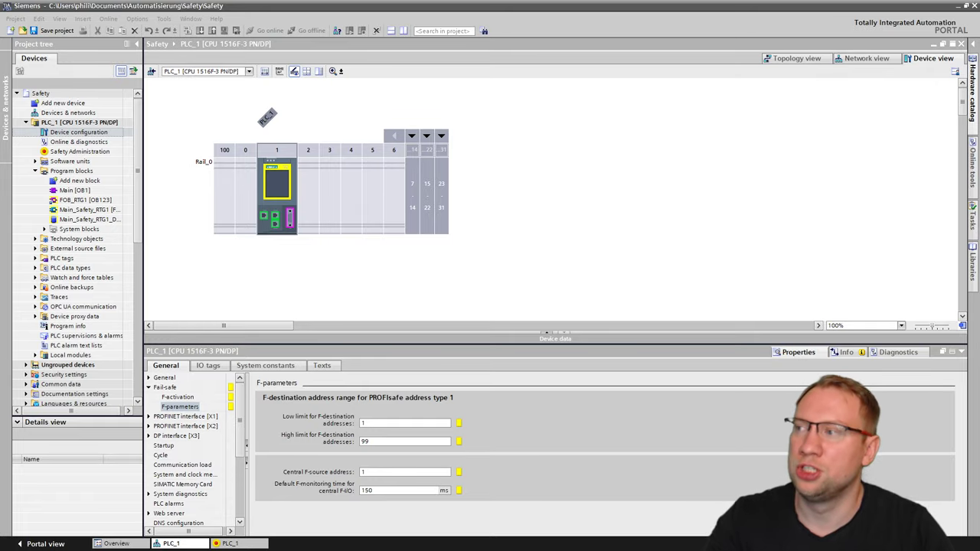
Skim the Safety Programming Guideline PDF's contents and cycle-time figures, then minimize Chrome.
scroll(621, 300, "down", 10)
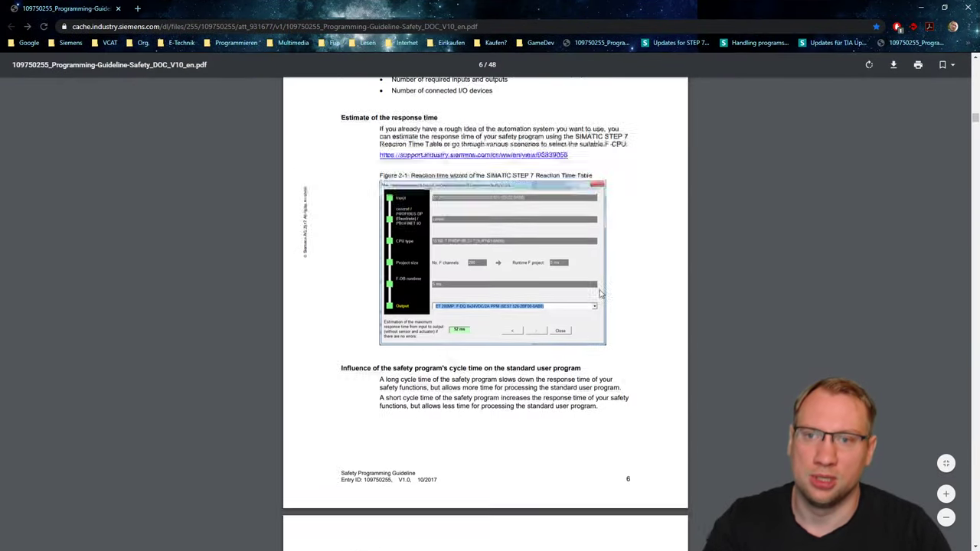
scroll(621, 300, "up", 10)
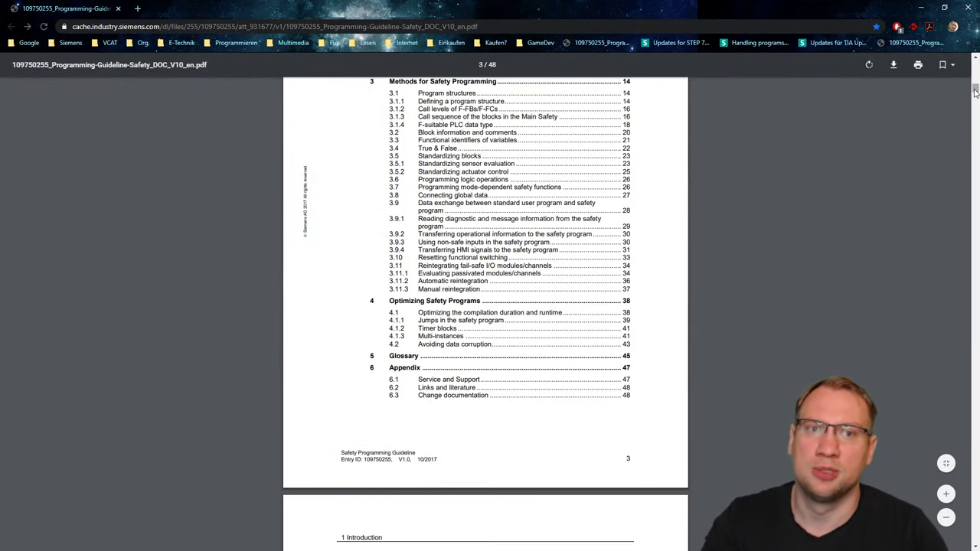
left_click_drag(975, 92, 974, 132)
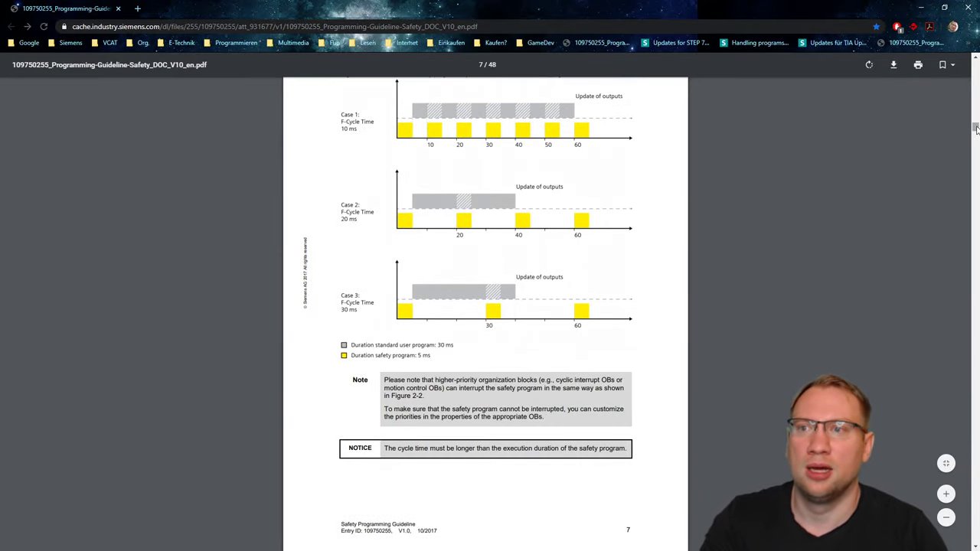
left_click_drag(975, 129, 968, 61)
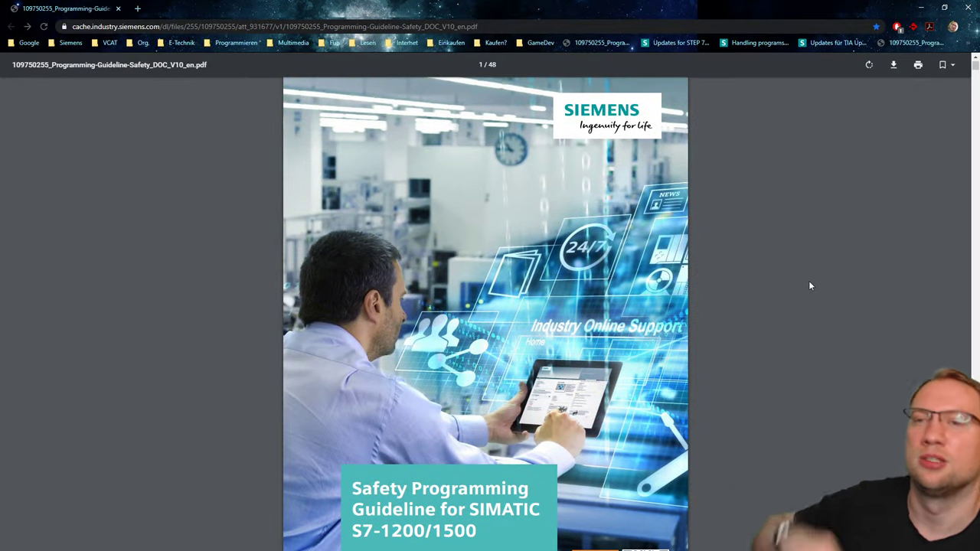
key("super+Down")
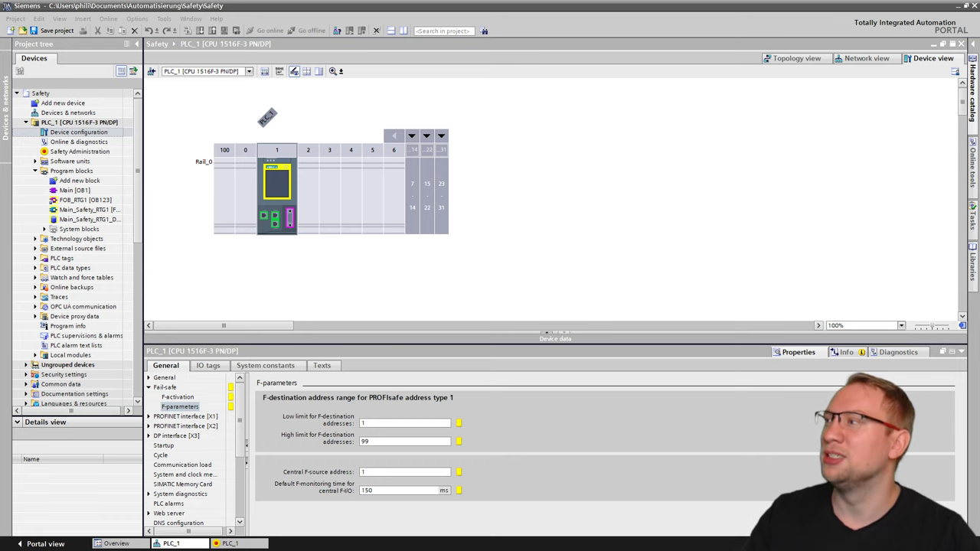
Open the World of Automation Forum page and dismiss the STEP 7 missing-license error.
key("alt+Tab")
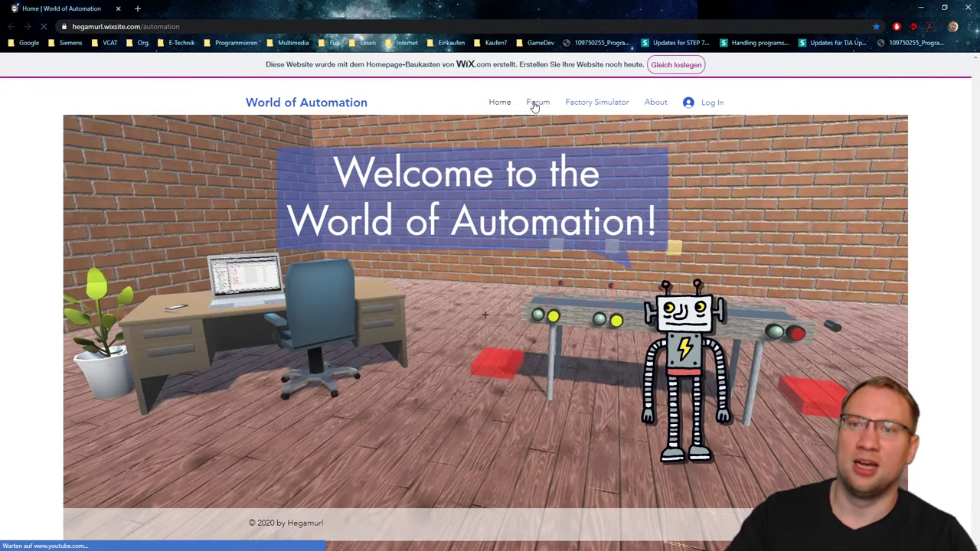
left_click(528, 101)
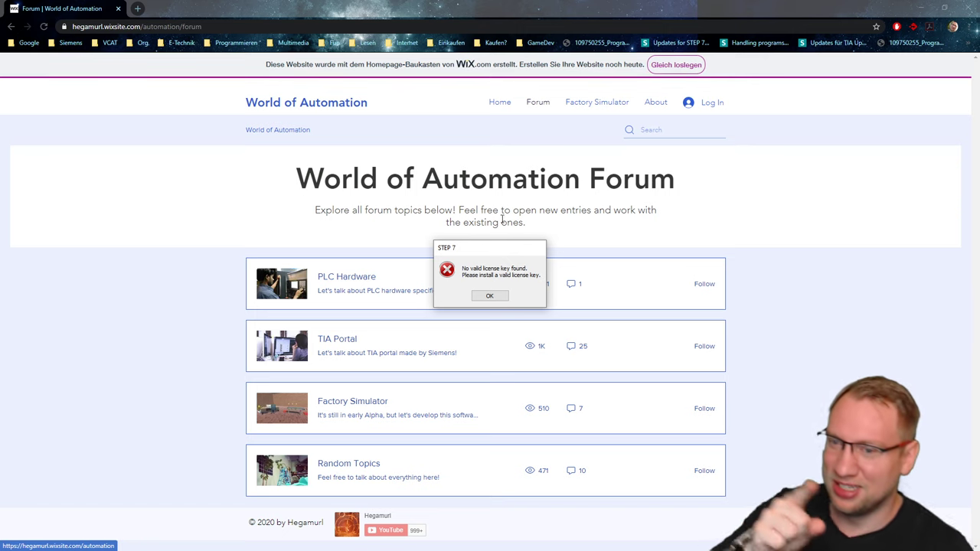
left_click_drag(499, 251, 511, 263)
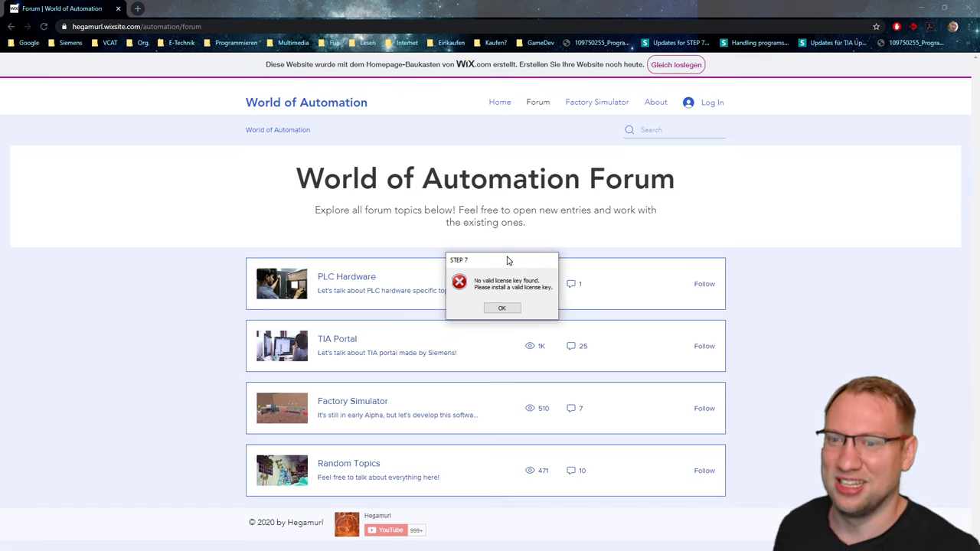
left_click(503, 308)
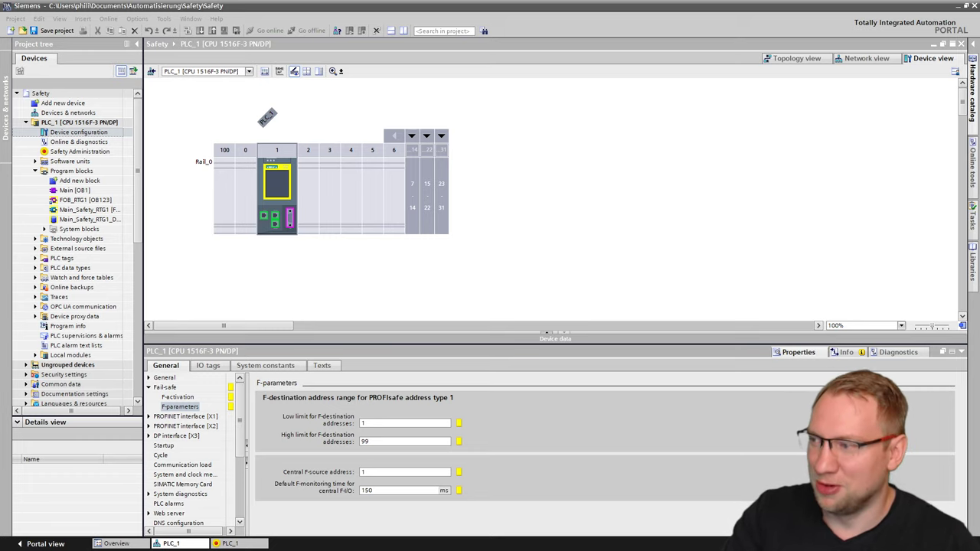
Switch to the browser showing the GoFundMe 'Let's finally take training to the 21st century!' page.
key("alt+Tab")
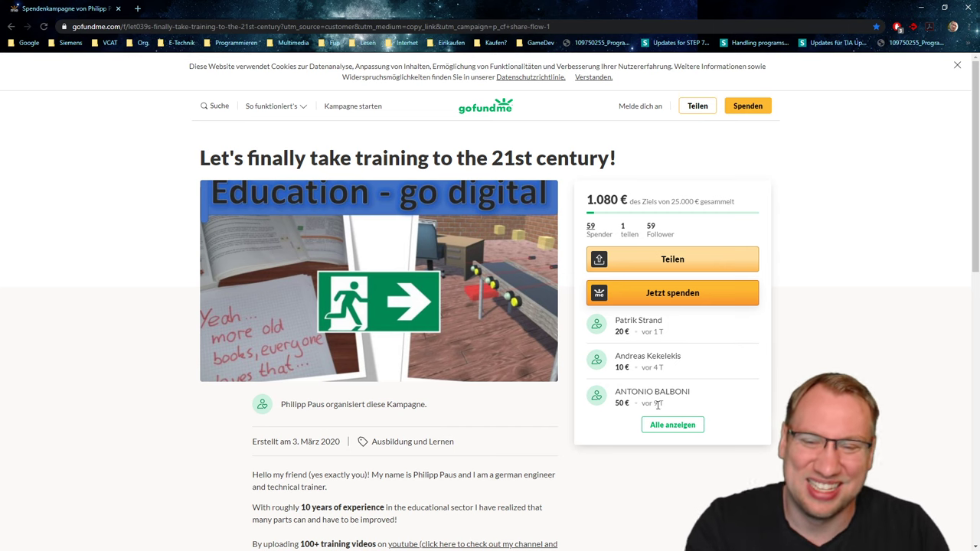
Scroll the GoFundMe campaign down to its comments and back, then close the browser.
scroll(739, 345, "down", 8)
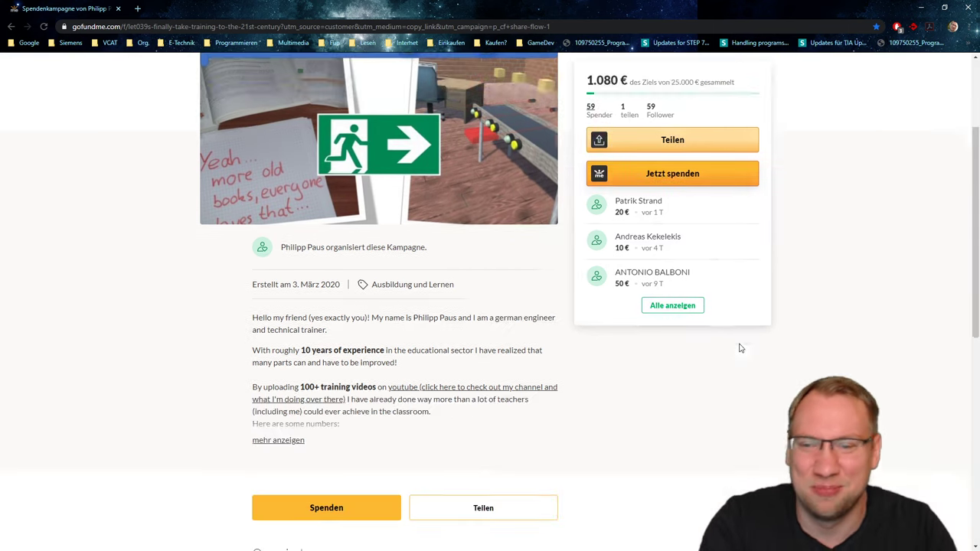
scroll(751, 383, "down", 1)
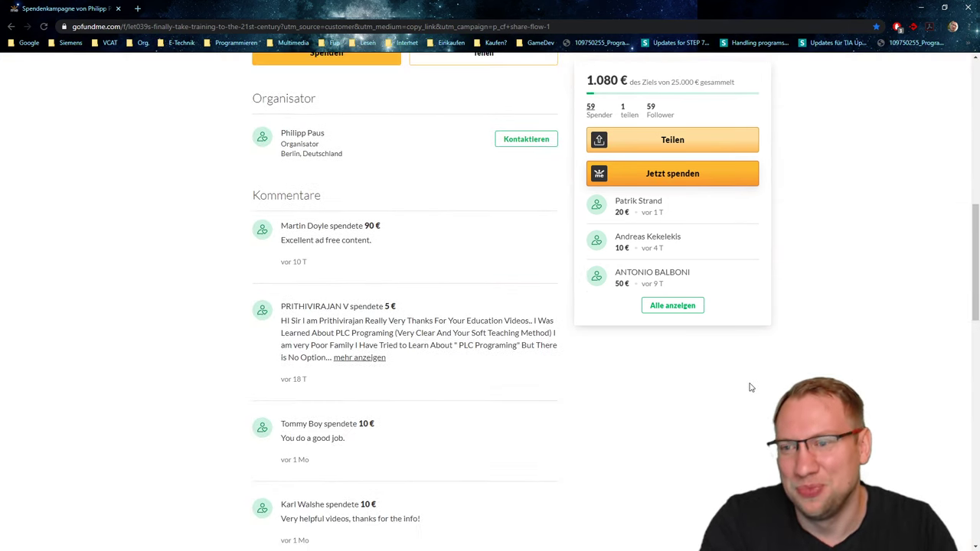
scroll(750, 405, "up", 9)
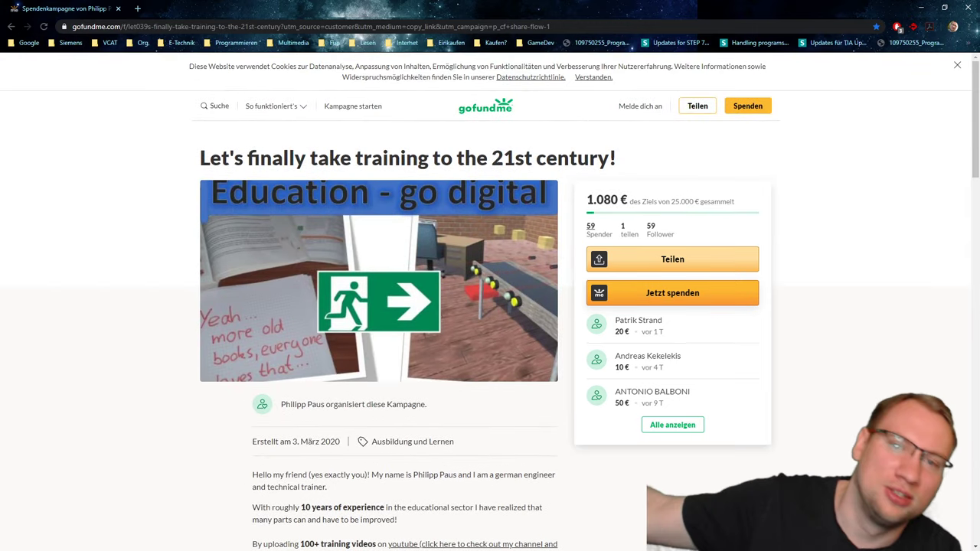
left_click(968, 10)
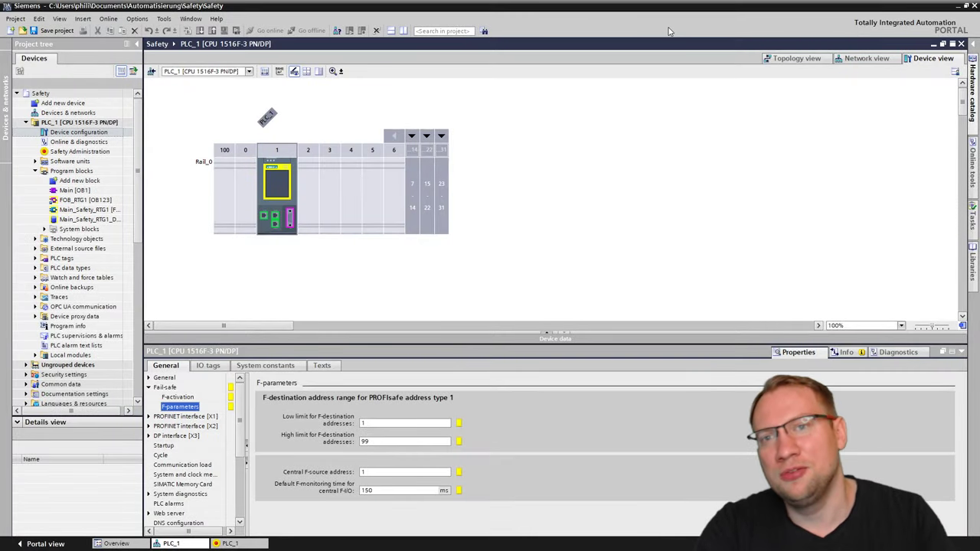